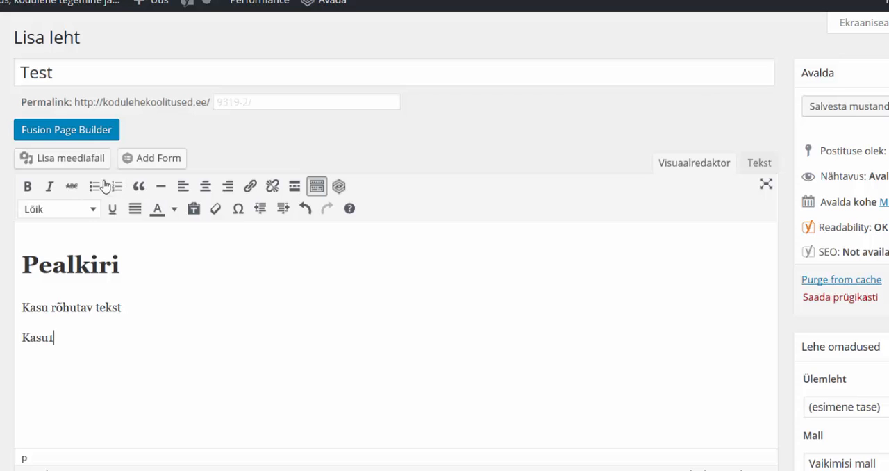
Turn the Kasu1 line into a bulleted list, add the items Kasu2 and Kasu3, and end the list.
click(97, 186)
key(Return)
text(Kasu2)
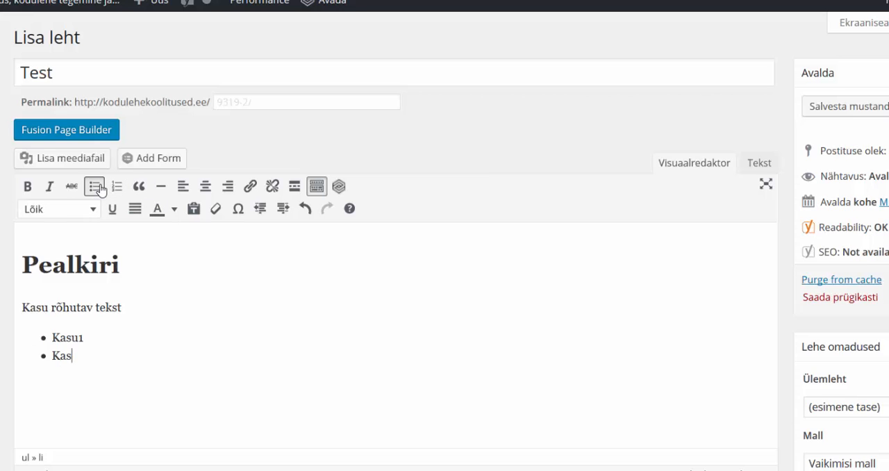
key(Return)
text(Kasu3)
key(Return)
key(Return)
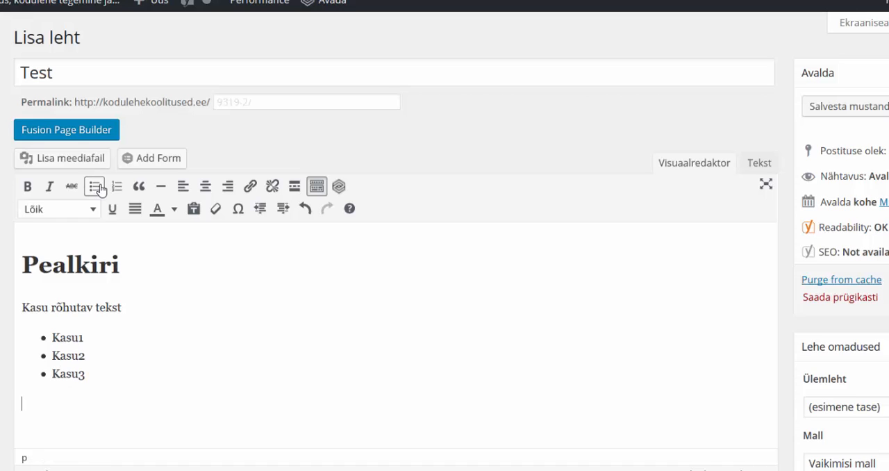
Add the line "Võta ühendust" as a paragraph below the bulleted list.
text(Võta ühen)
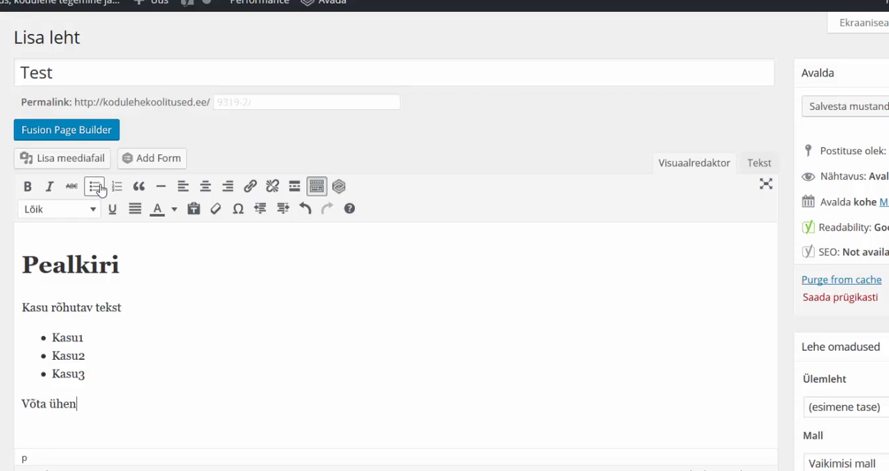
text(dust)
In the page's HTML source, start a link tag before "Võta ühendust" with class="button" and an empty href attribute.
click(763, 169)
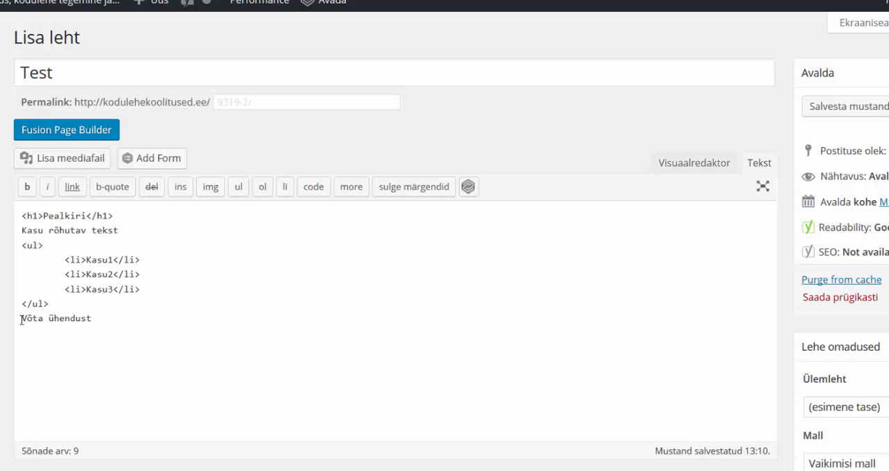
click(21, 318)
text(Ka class=")
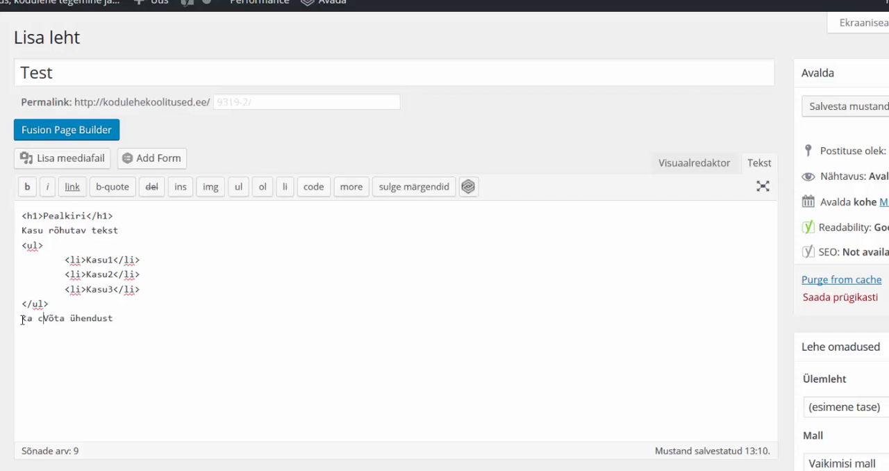
text(" )
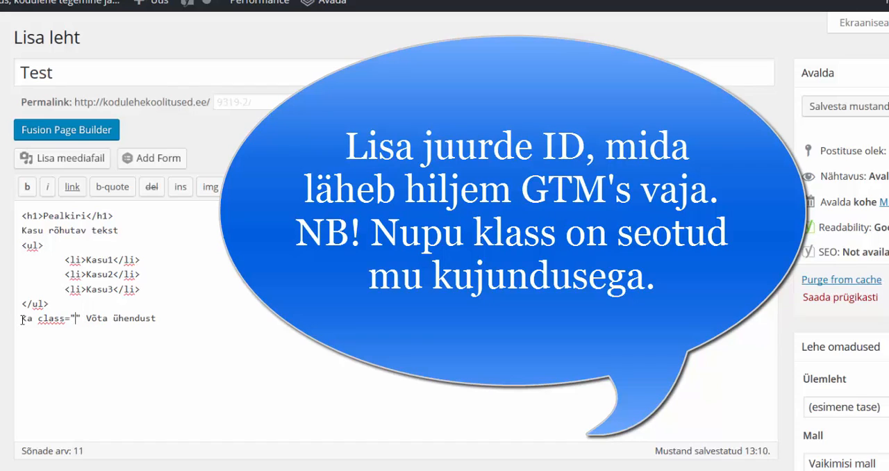
text(button)
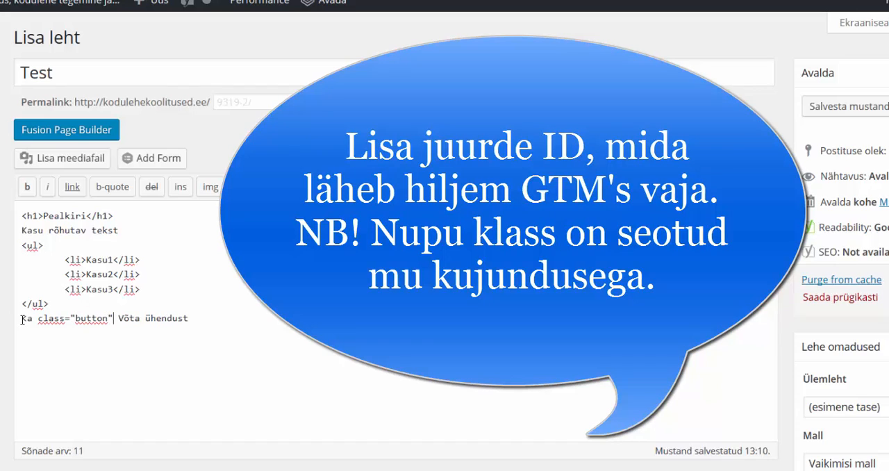
key(Right)
text(href="")
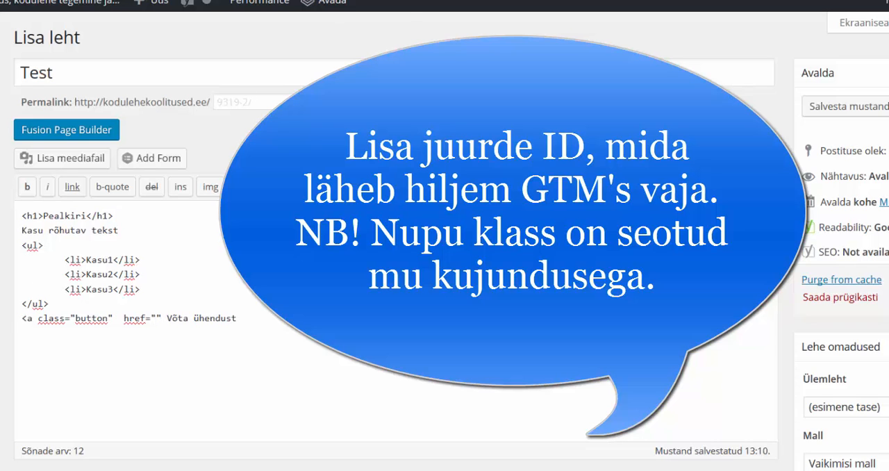
click(581, 15)
click(368, 35)
key(ctrl+c)
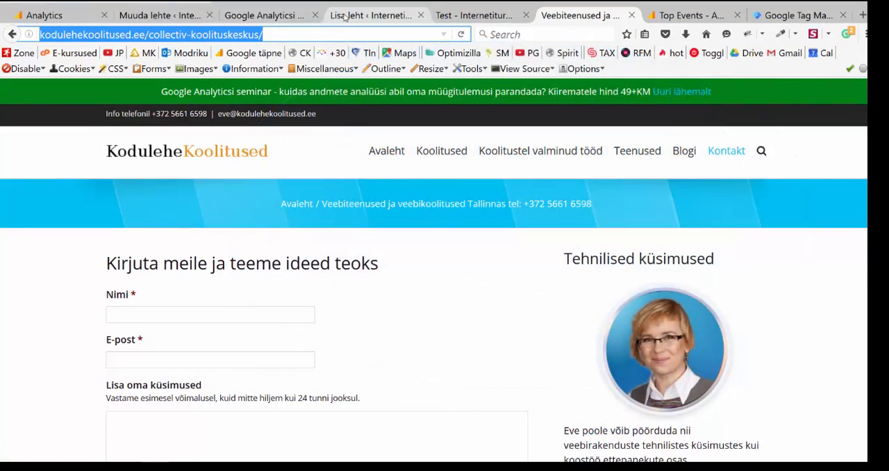
click(346, 15)
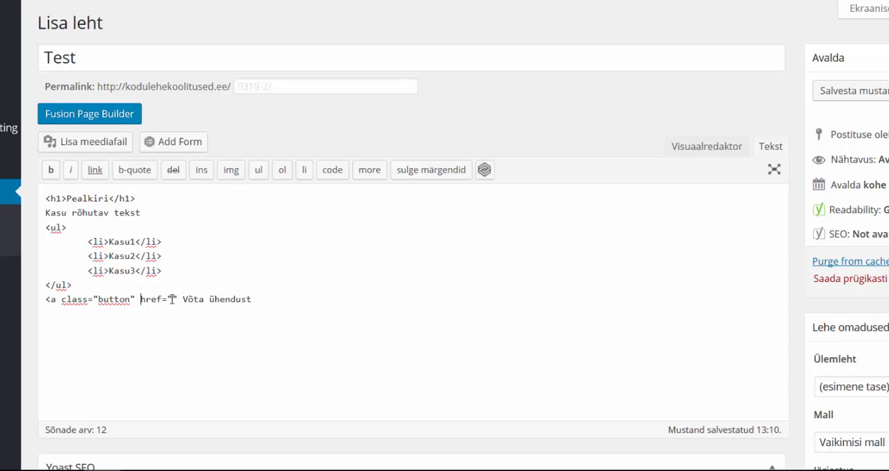
click(171, 298)
key(ctrl+v)
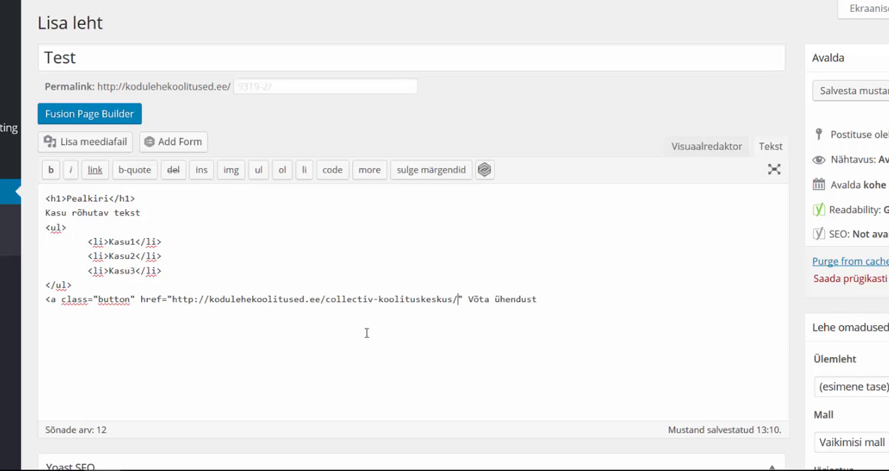
Give the link the attribute id="roheline_nupp" and close its opening tag before "Võta ühendust".
text(nam)
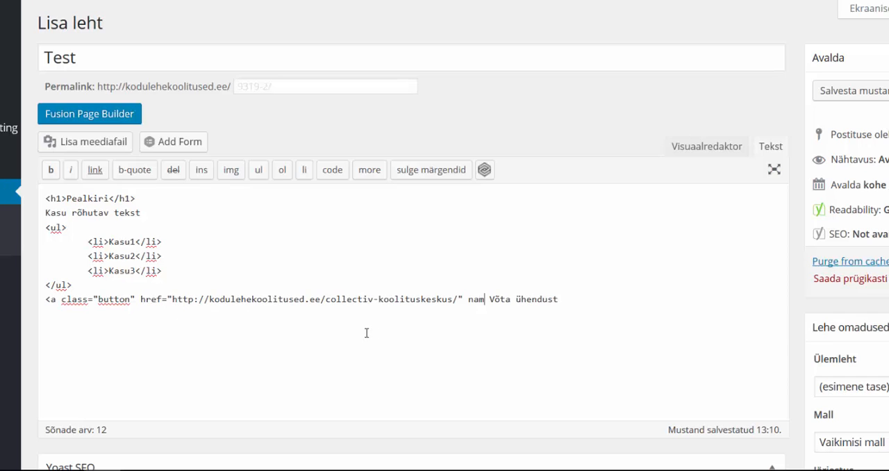
key(BackSpace)
key(BackSpace)
key(BackSpace)
text(id="">)
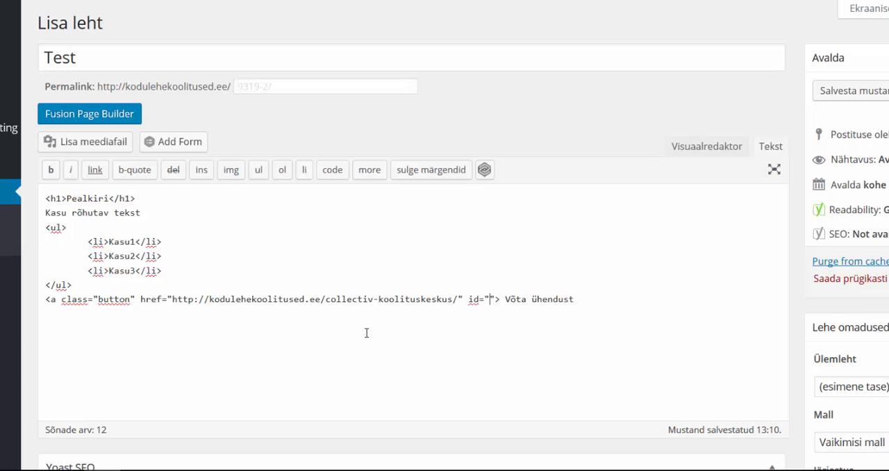
key(Left)
key(Left)
text(roheline)
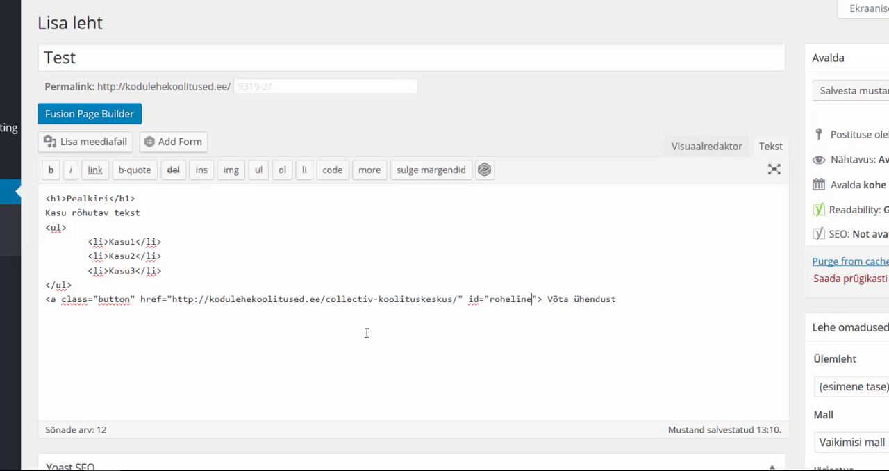
text(_nupp)
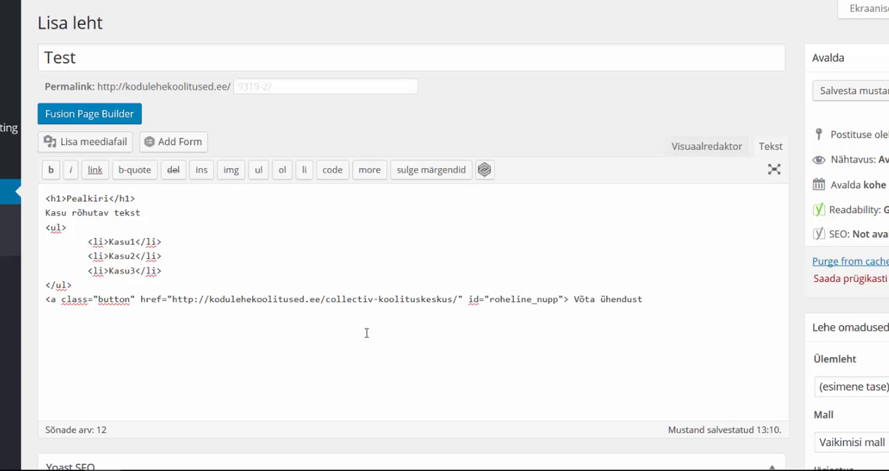
Close the link with </a> after "Võta ühendust" and preview the Test page.
click(661, 298)
text(</a>)
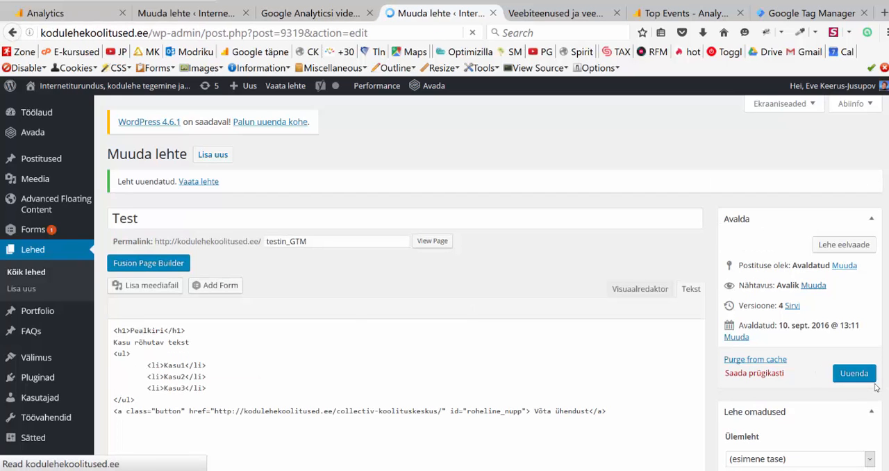
click(844, 246)
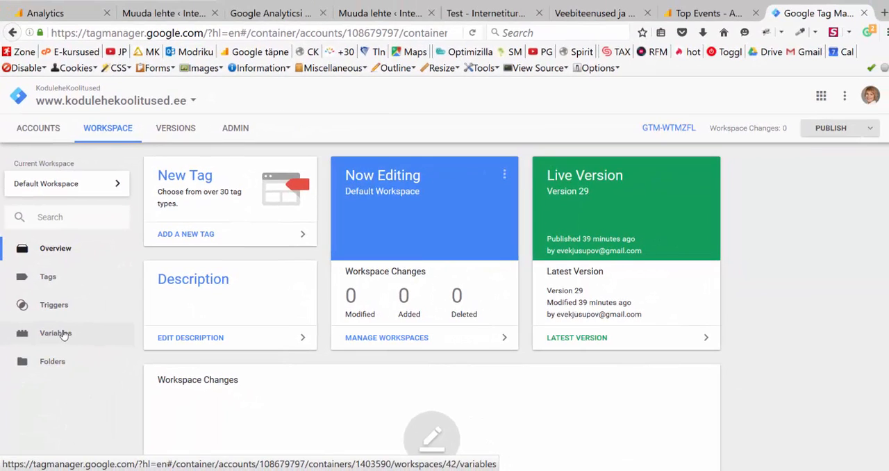
Examine which built-in page, utility, click and form variables are enabled in the Tag Manager container.
click(63, 335)
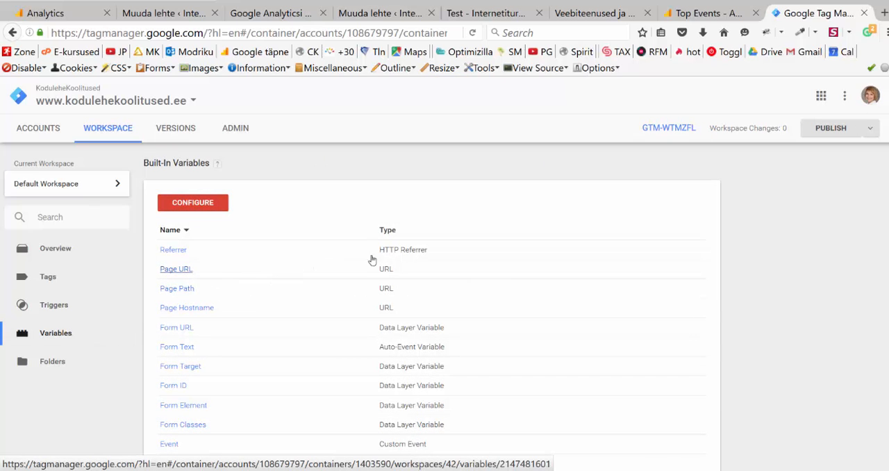
click(197, 205)
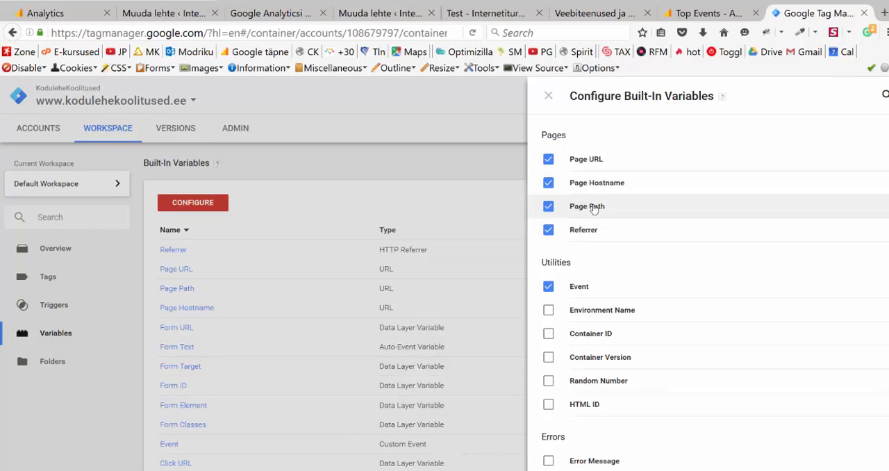
scroll(602, 234, down, 2)
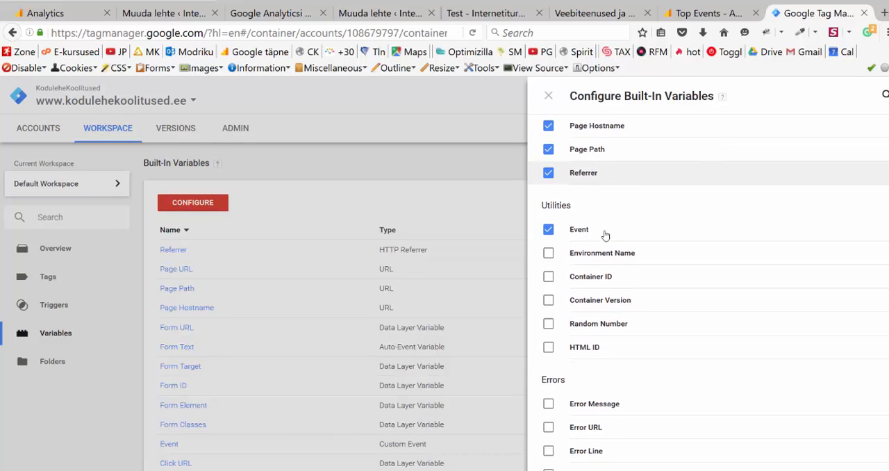
scroll(598, 233, down, 10)
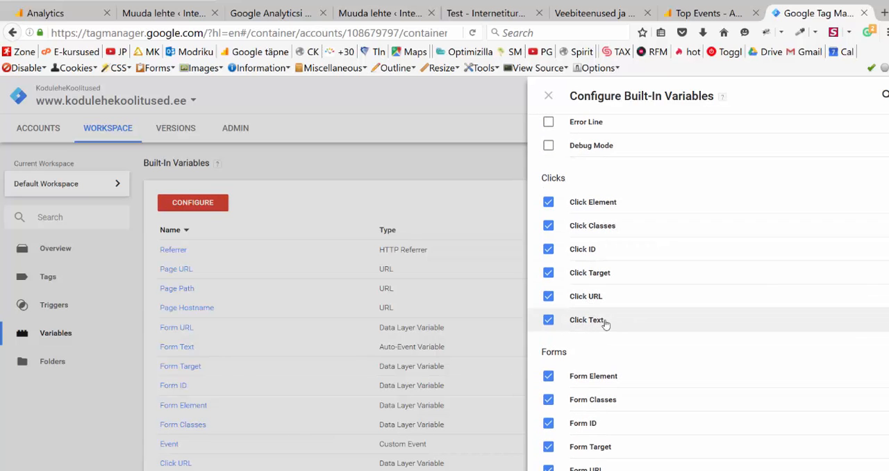
scroll(606, 321, down, 3)
scroll(608, 323, down, 1)
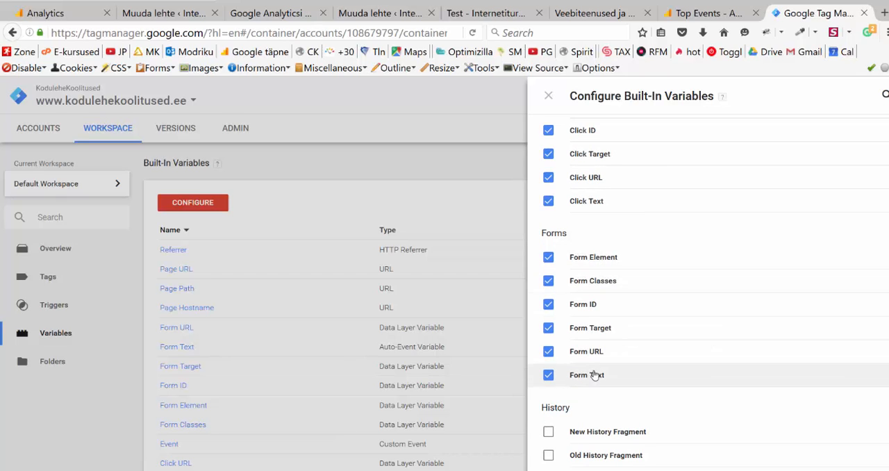
click(548, 96)
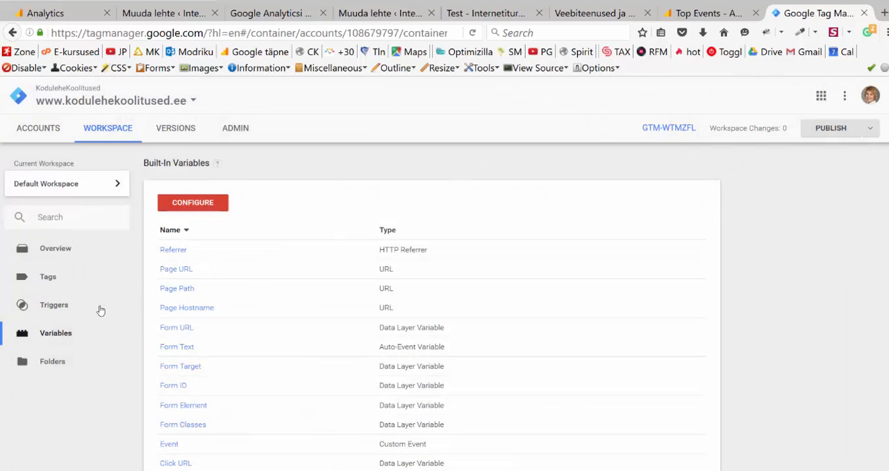
Create a new trigger and name it Roheline_nupp_Testimiseks.
click(55, 311)
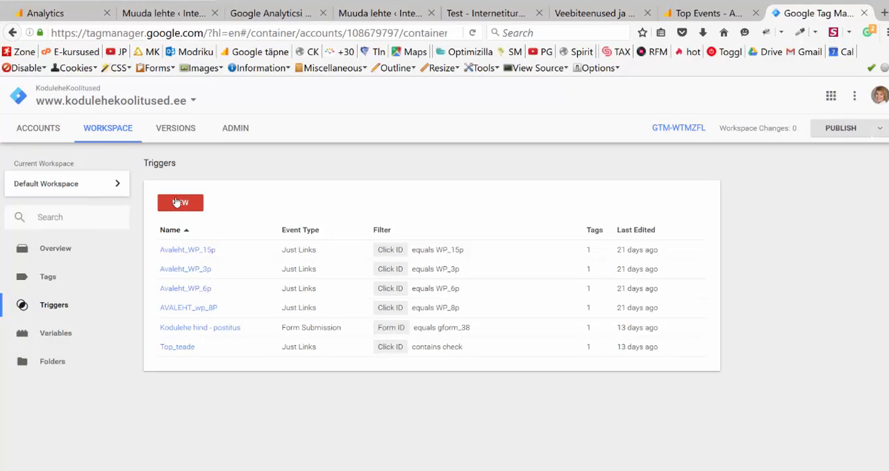
click(177, 203)
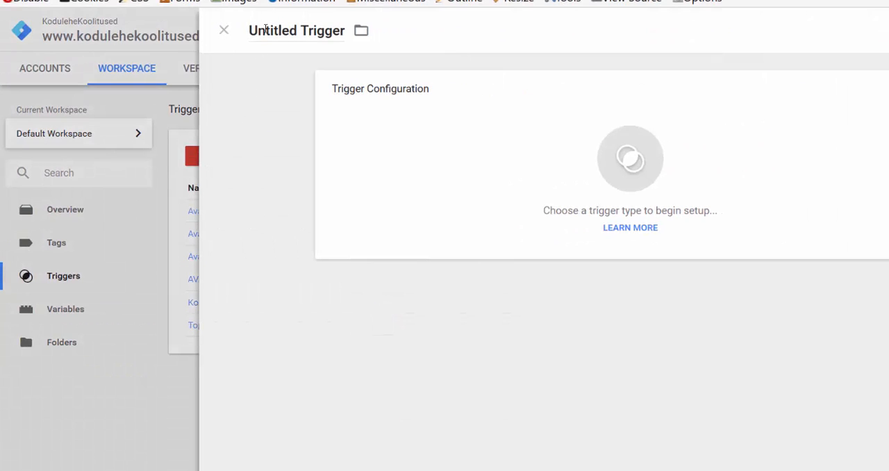
click(266, 28)
triple_click(265, 28)
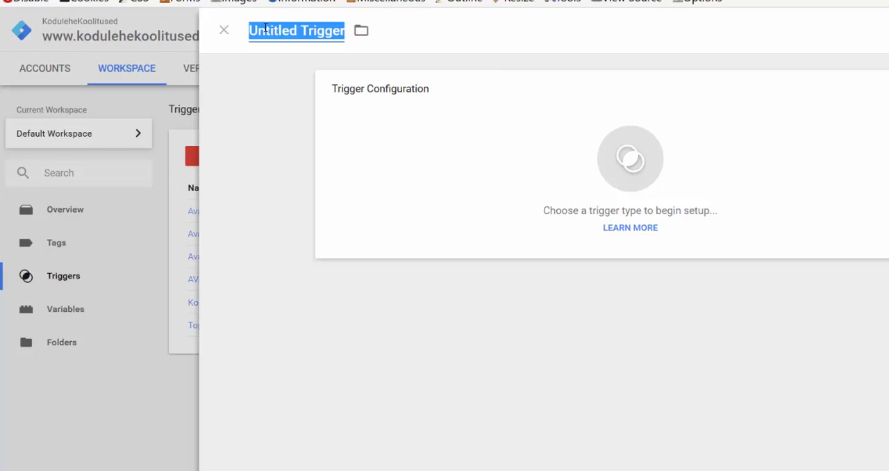
text(Rohe)
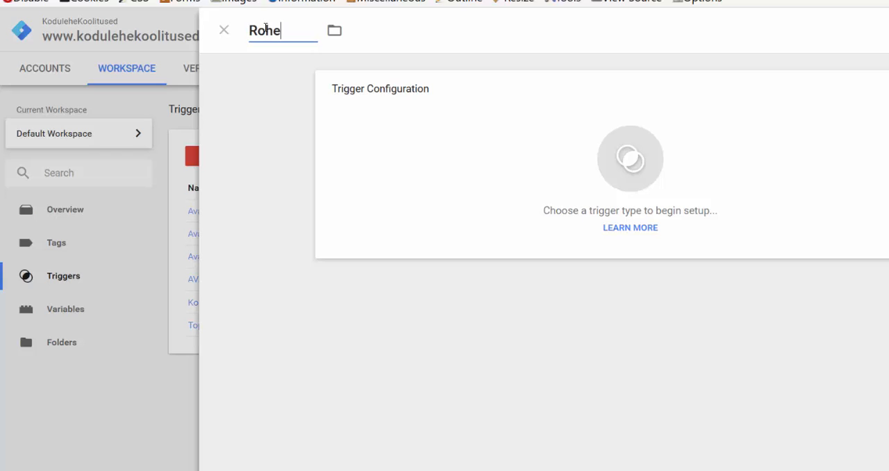
text(line_nupp)
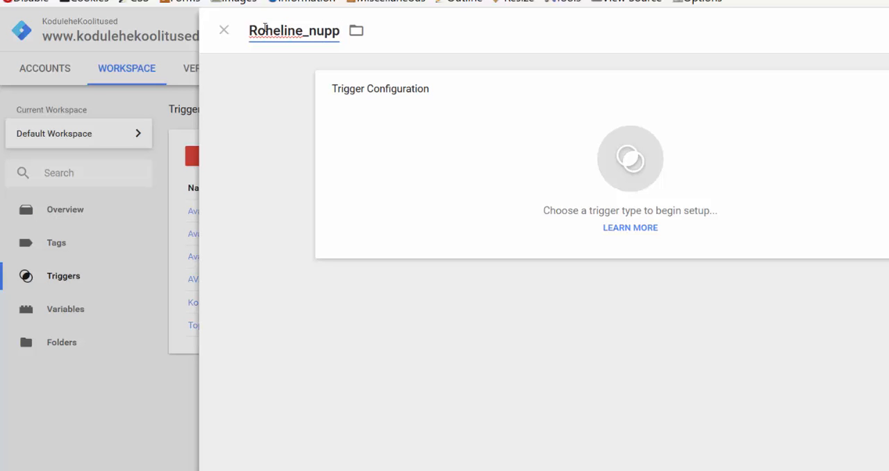
text(_Testi)
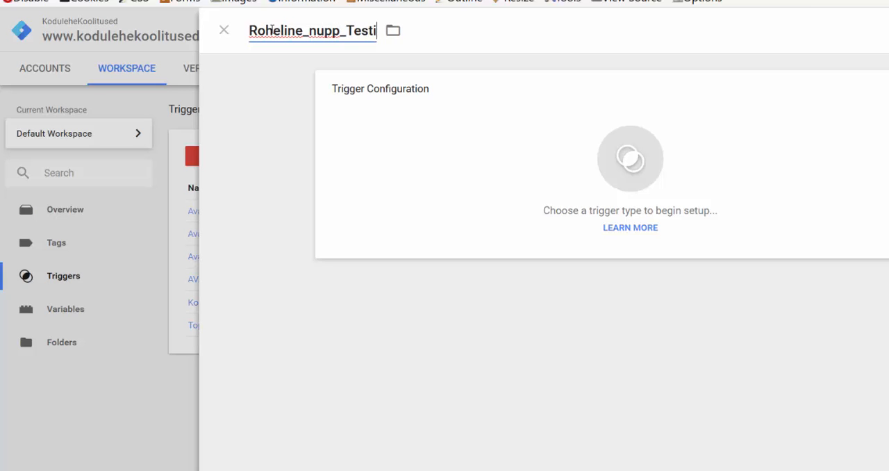
text(miseks)
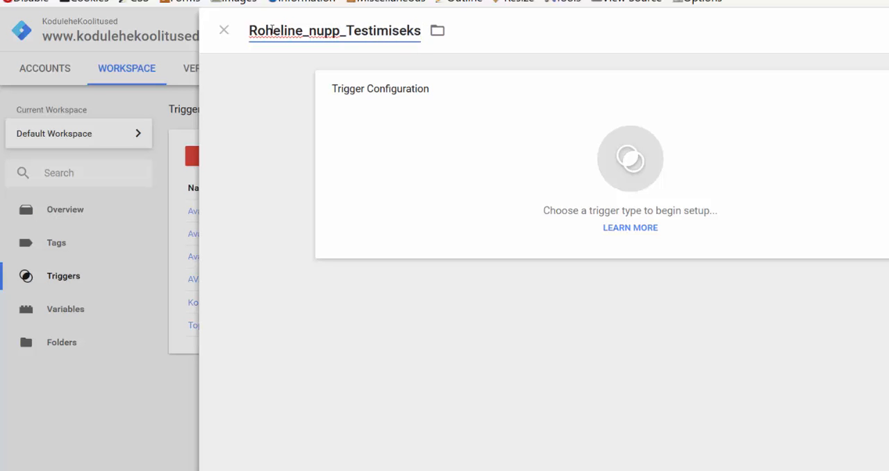
Set the trigger type to Click - Just Links and enable Wait for Tags and Check Validation.
click(628, 161)
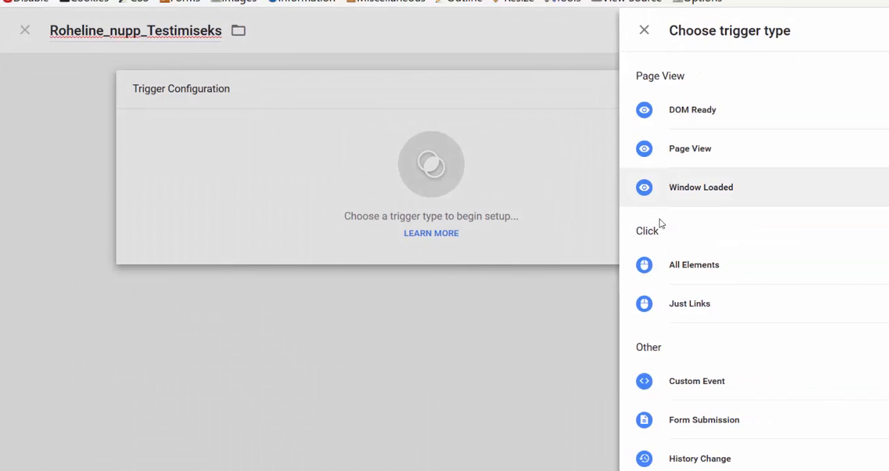
click(693, 305)
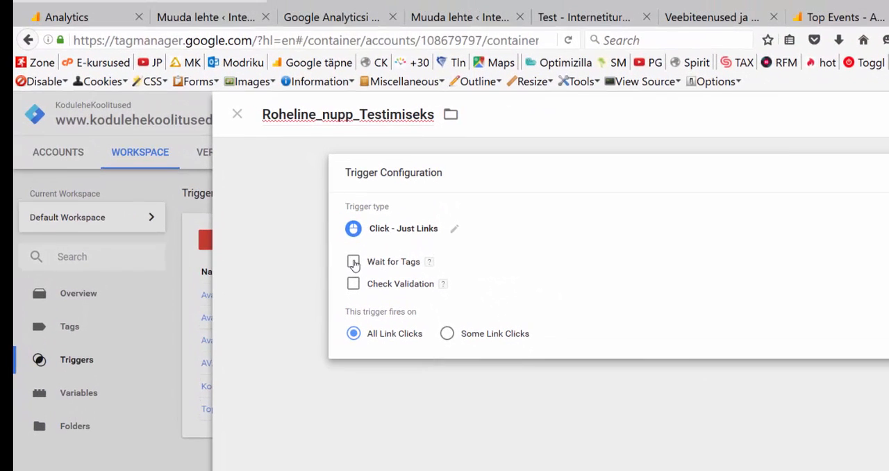
click(341, 179)
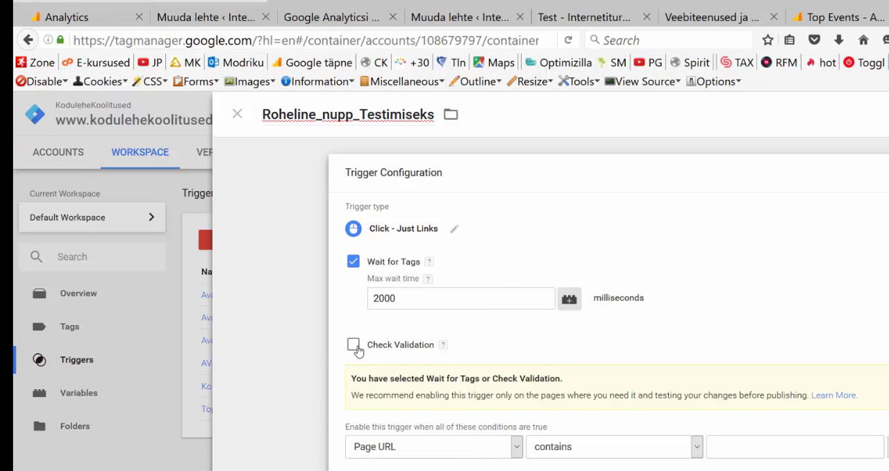
click(352, 348)
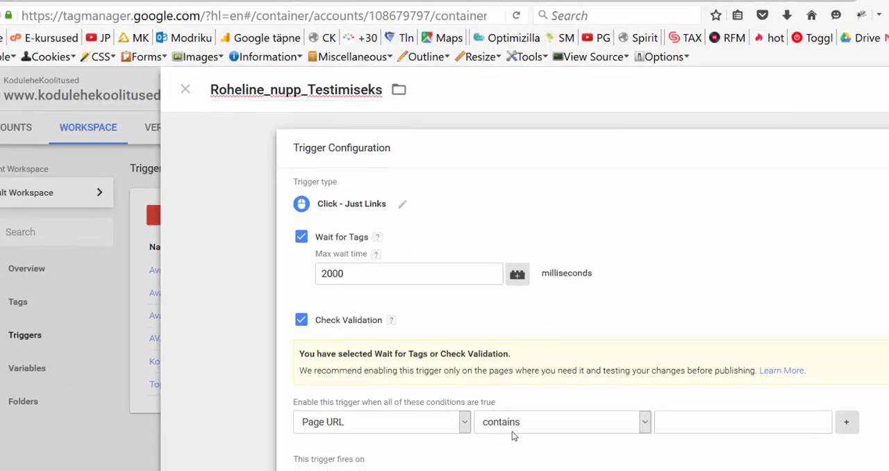
Set the trigger's enabling condition to Page URL equals the Test page's address, copied from its browser tab (kodulehekoolitused.ee/testin_GTM).
click(512, 431)
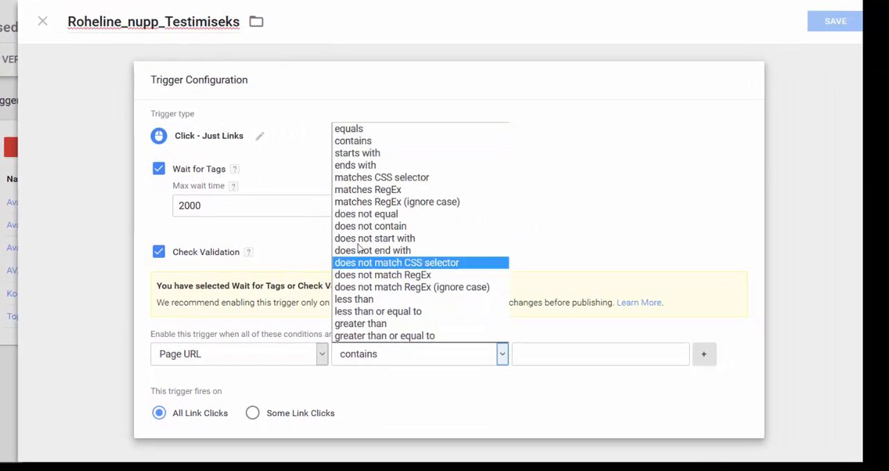
click(357, 130)
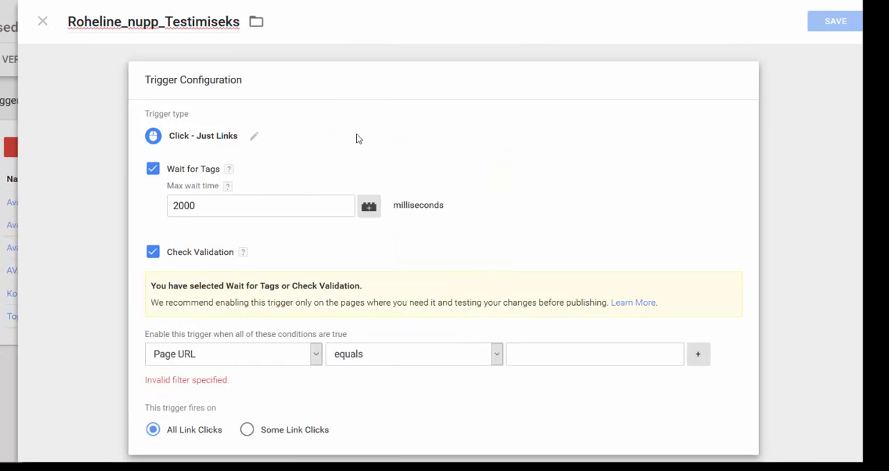
click(318, 5)
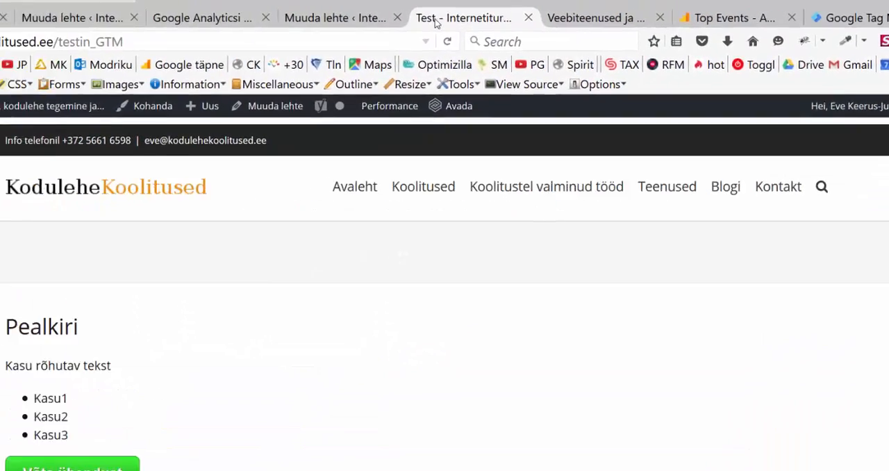
click(270, 37)
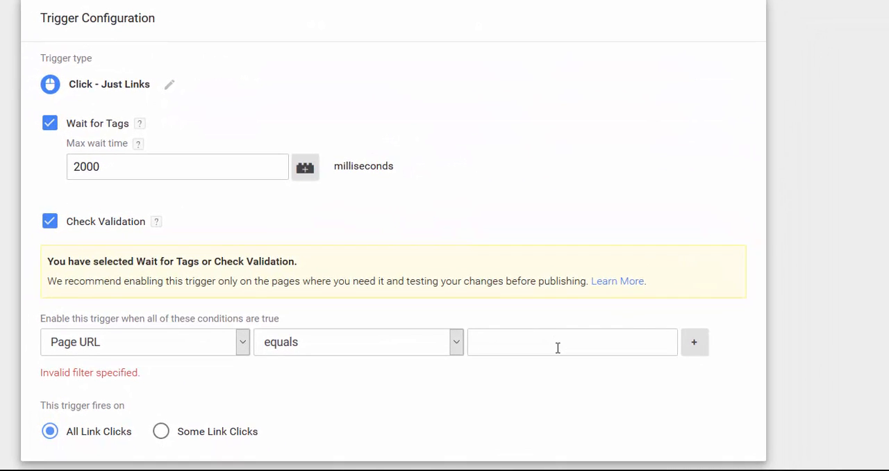
key(ctrl+v)
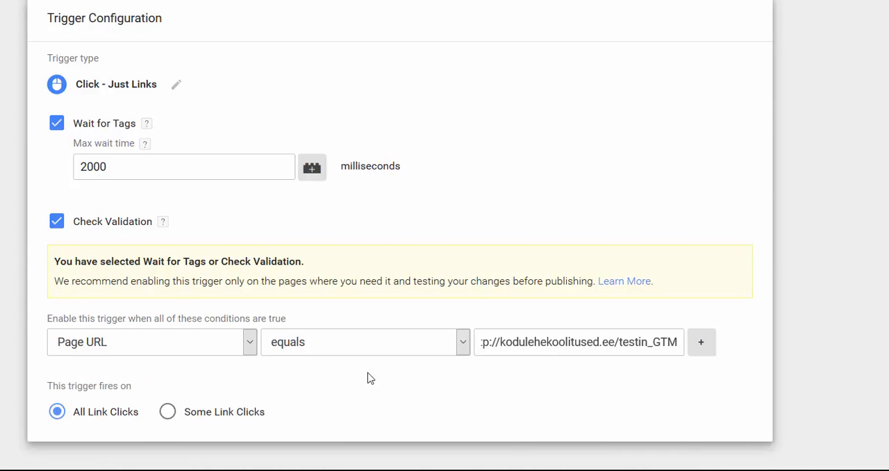
Make the trigger fire on Some Link Clicks and base the firing condition on Click ID.
click(168, 412)
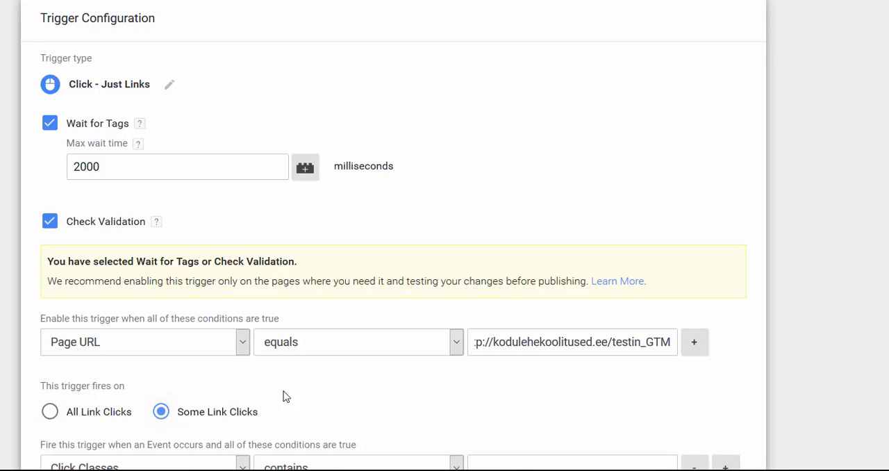
scroll(288, 395, down, 2)
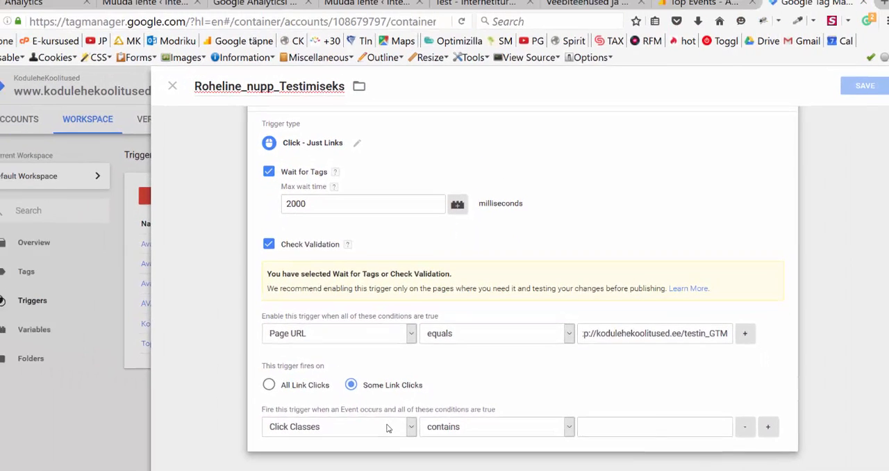
click(292, 421)
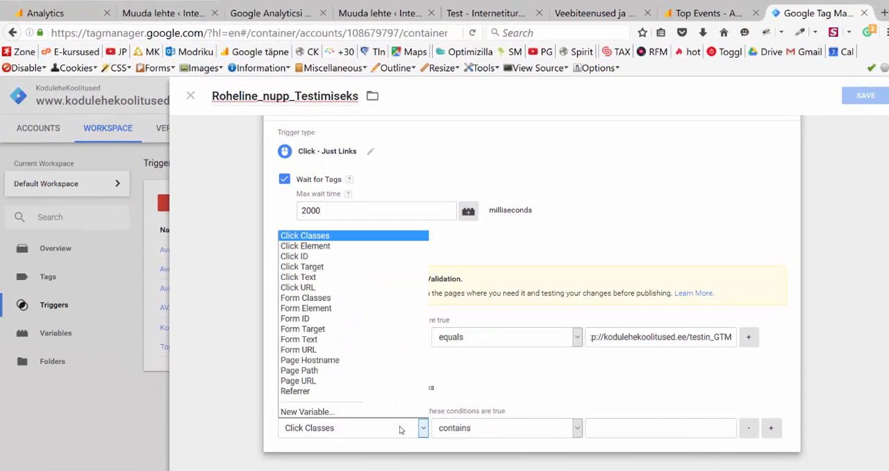
click(346, 256)
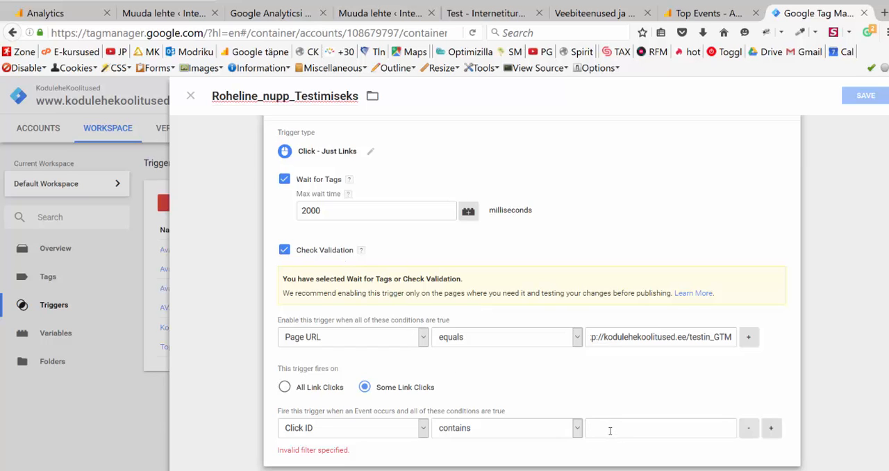
Copy the button's ID roheline_nupp from the Test page's code into the Click ID contains condition and save the trigger.
click(372, 14)
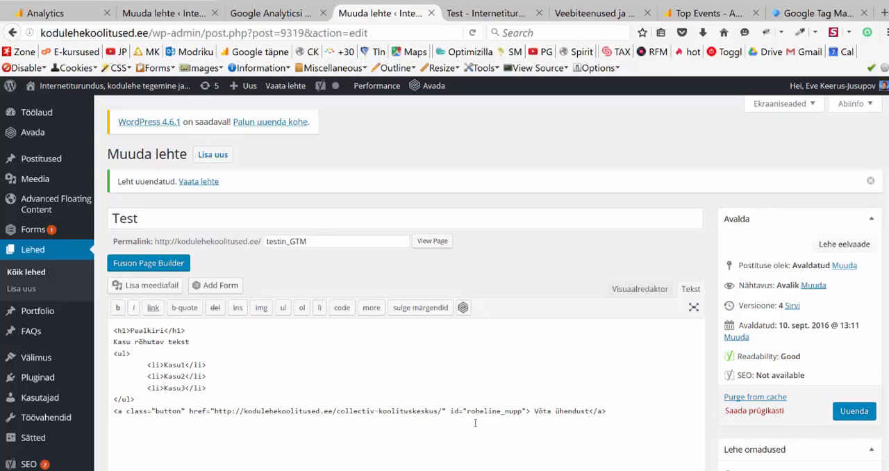
drag(470, 412, 521, 411)
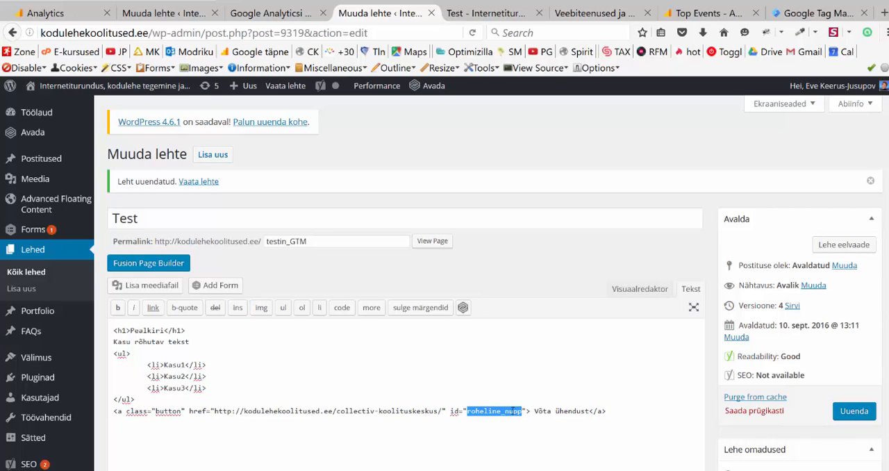
click(795, 16)
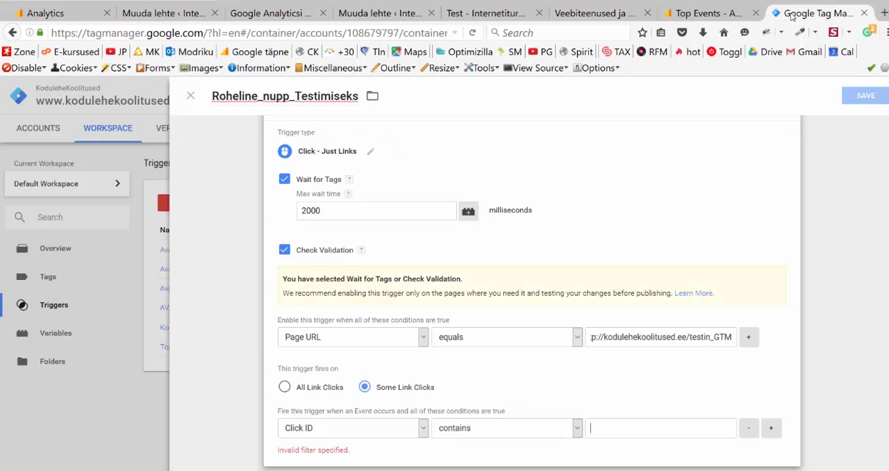
text(roheline_nupp)
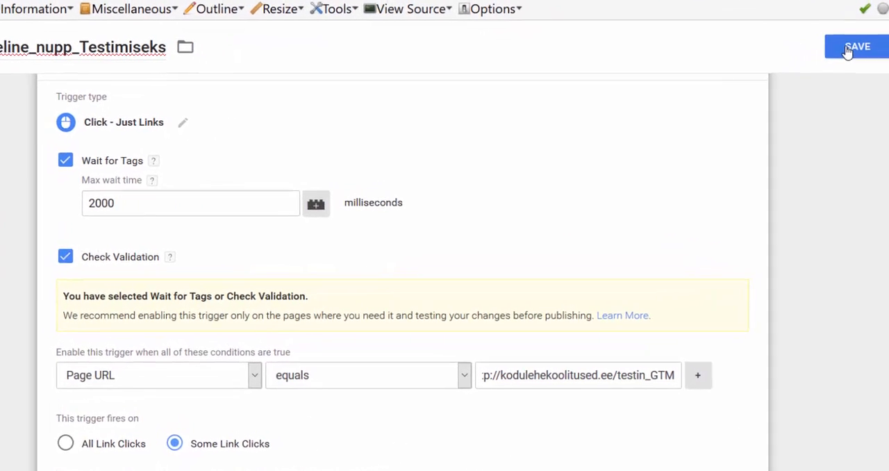
click(848, 50)
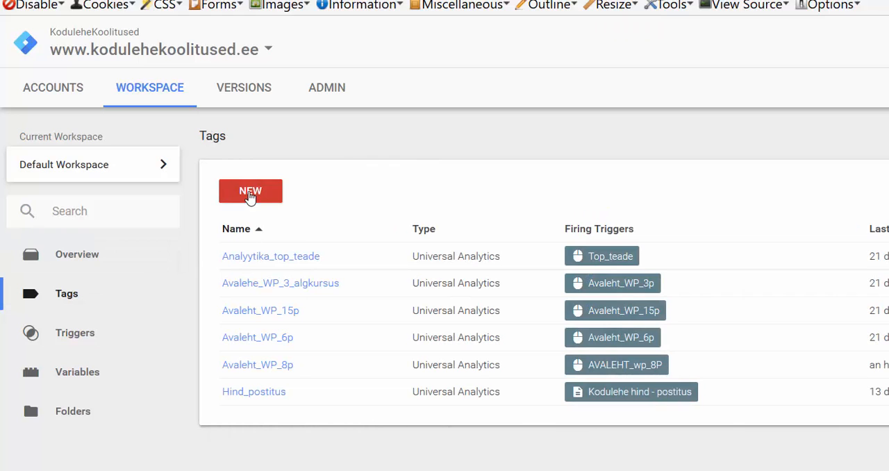
Create a new tag and name it Testimise_roheline_nupp.
click(250, 193)
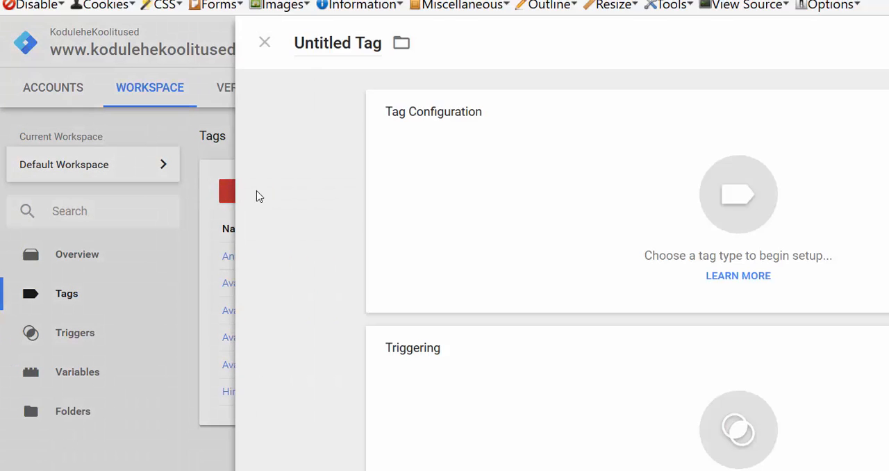
click(308, 43)
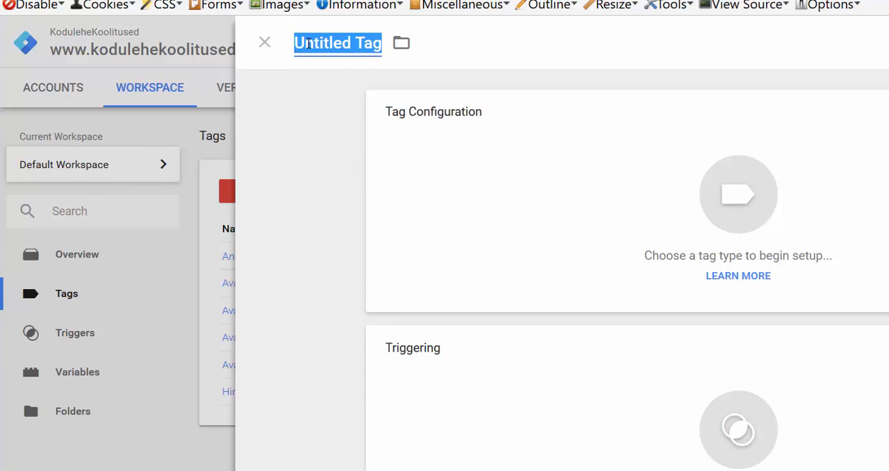
text(Testi)
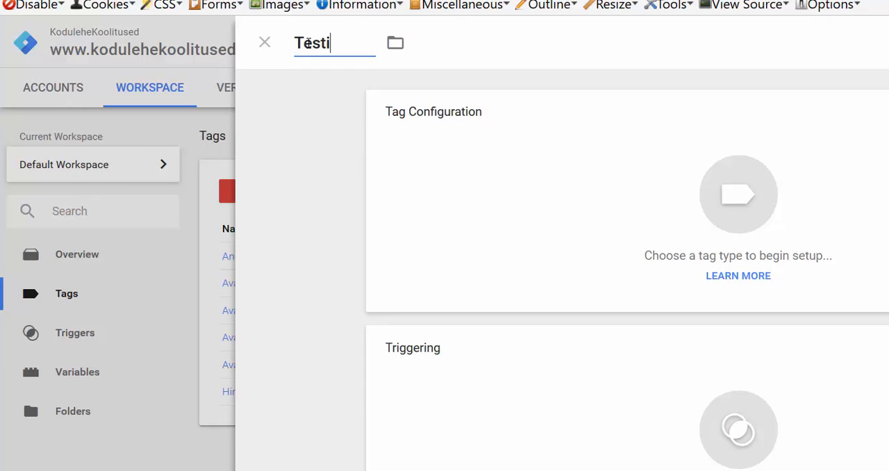
text(mise_r)
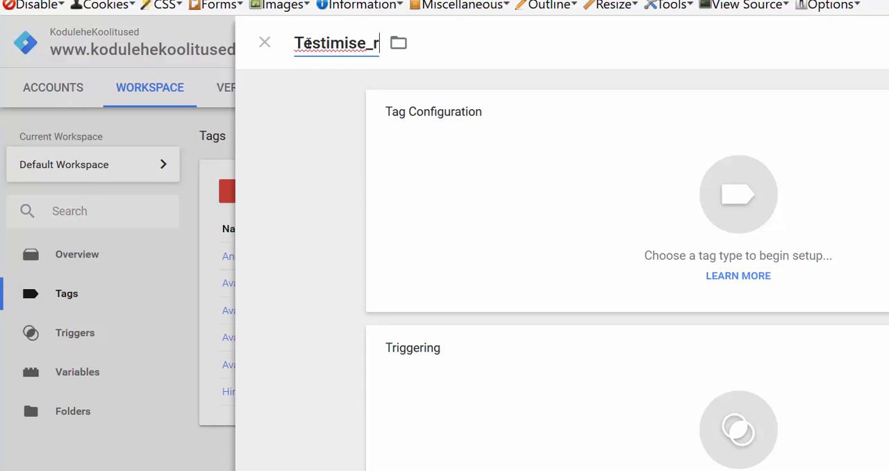
text(oheline)
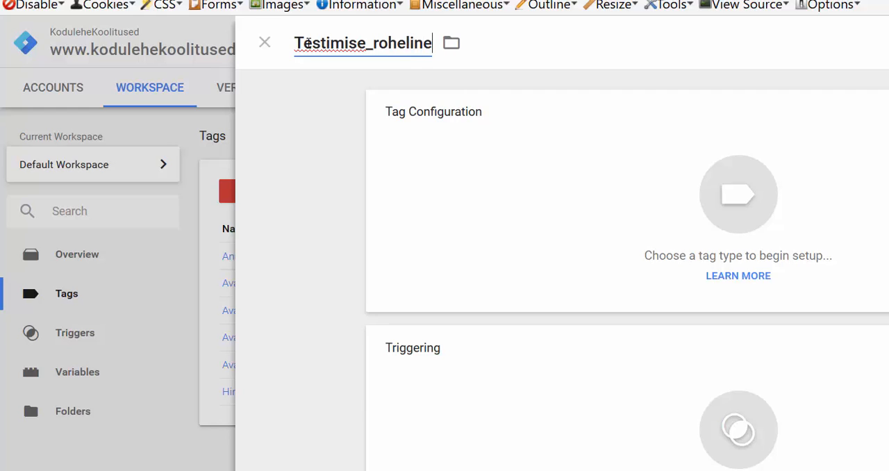
text(_nupp)
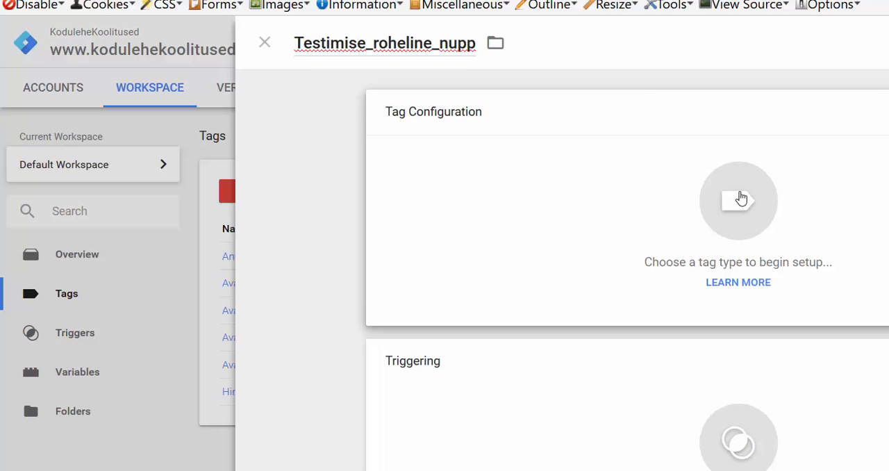
Set the tag type to Universal Analytics and fill in the Tracking ID copied from the property's tracking code page in Google Analytics.
click(741, 198)
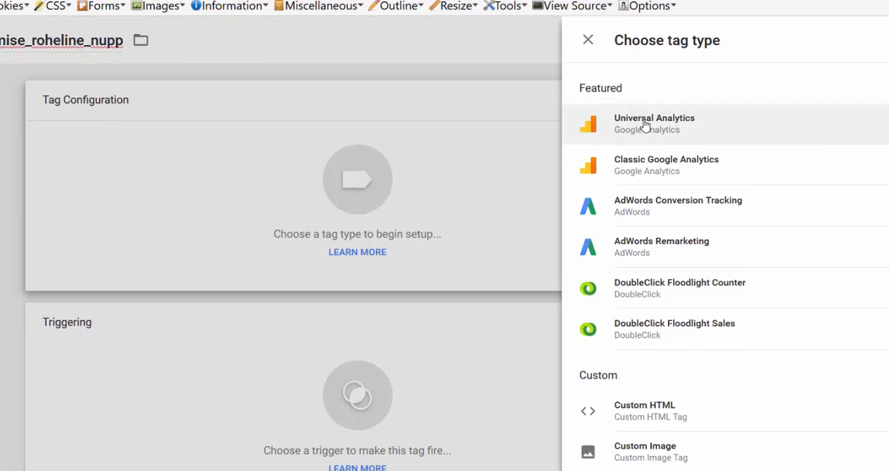
click(645, 124)
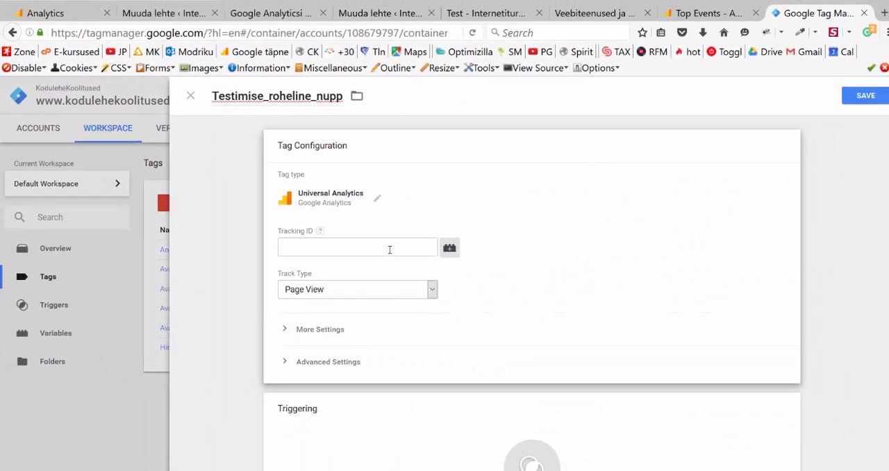
click(54, 16)
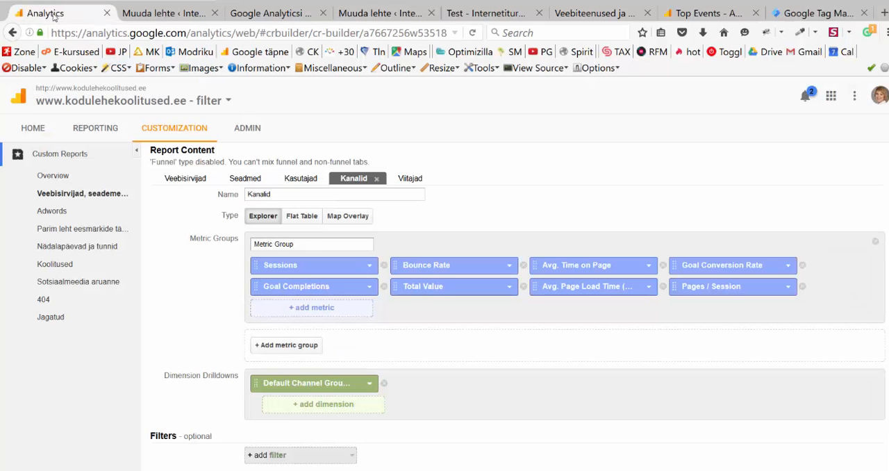
click(245, 127)
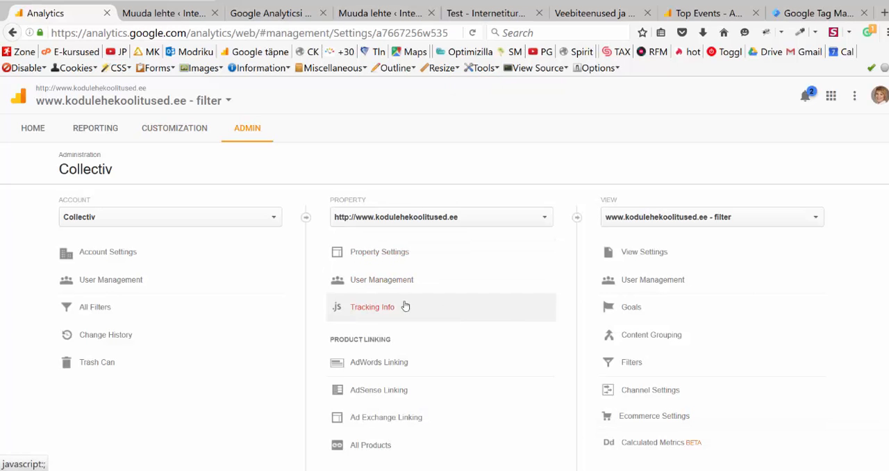
click(400, 306)
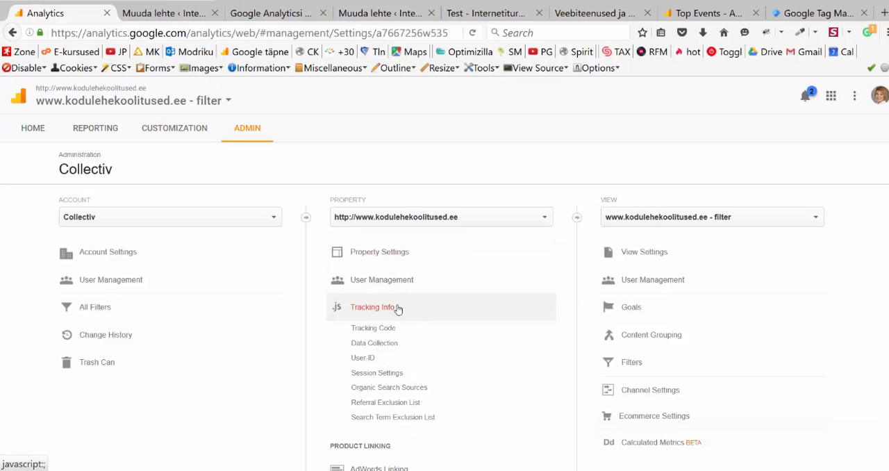
click(396, 330)
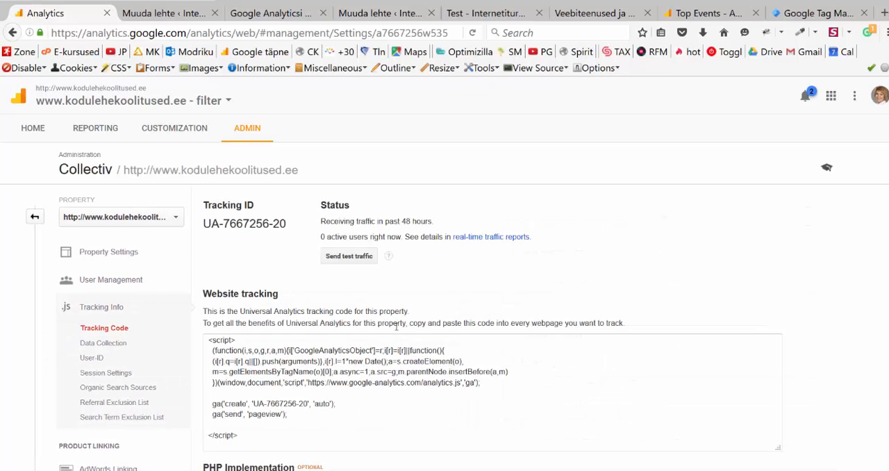
drag(204, 223, 287, 227)
key(ctrl+c)
click(819, 13)
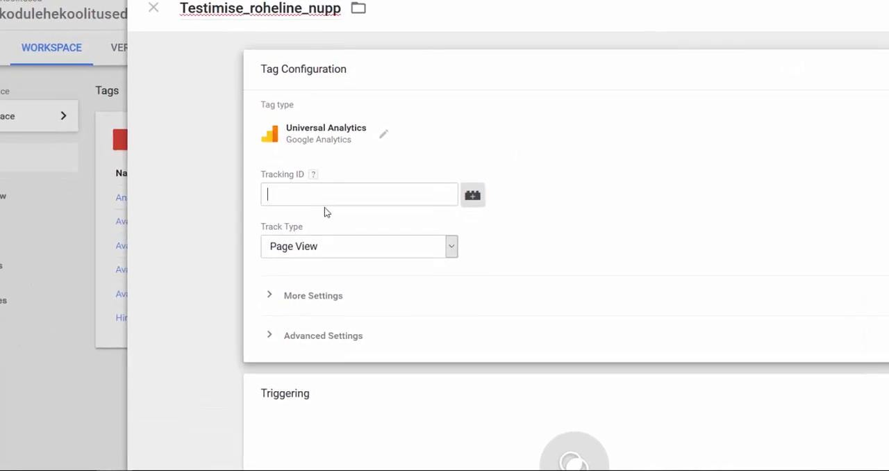
key(ctrl+v)
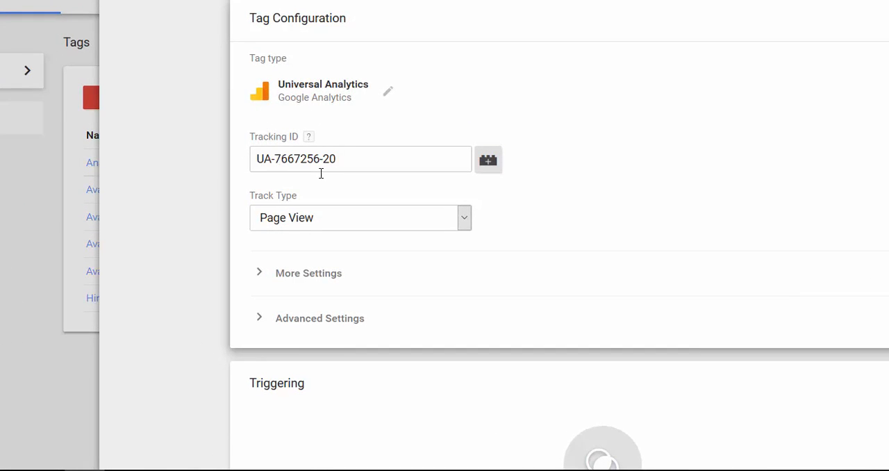
Set the tag's track type to Event and enter Testimise_sisuleht as the event category.
click(338, 220)
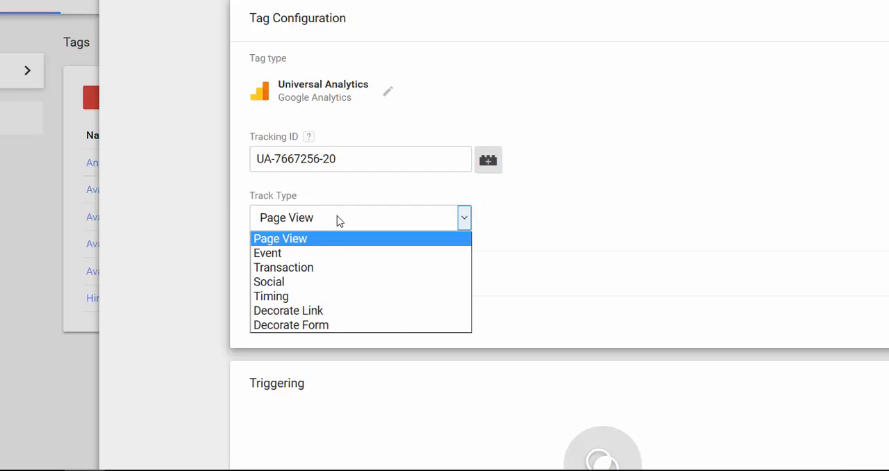
click(345, 254)
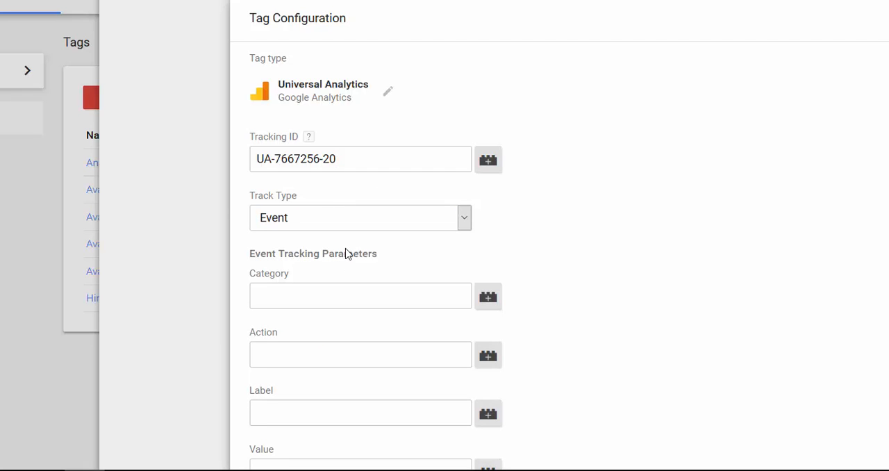
scroll(640, 292, down, 2)
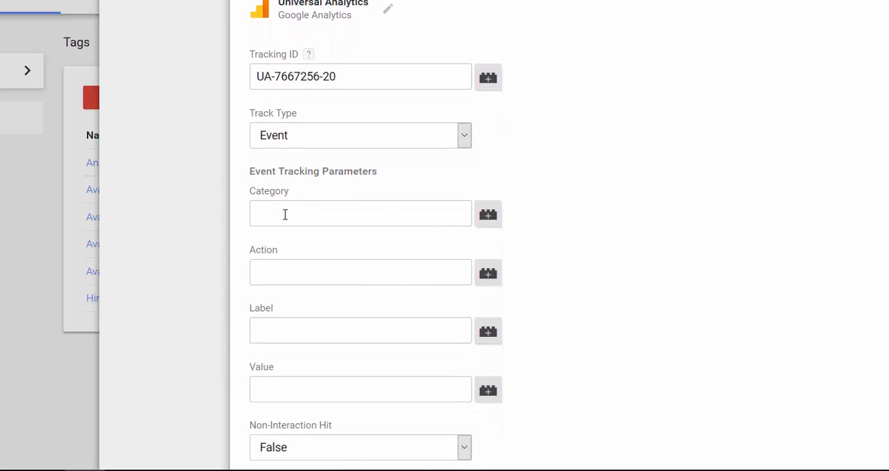
click(285, 214)
text(Testimis)
text(e)
text(_sisuleht)
text(klikib)
text(_)
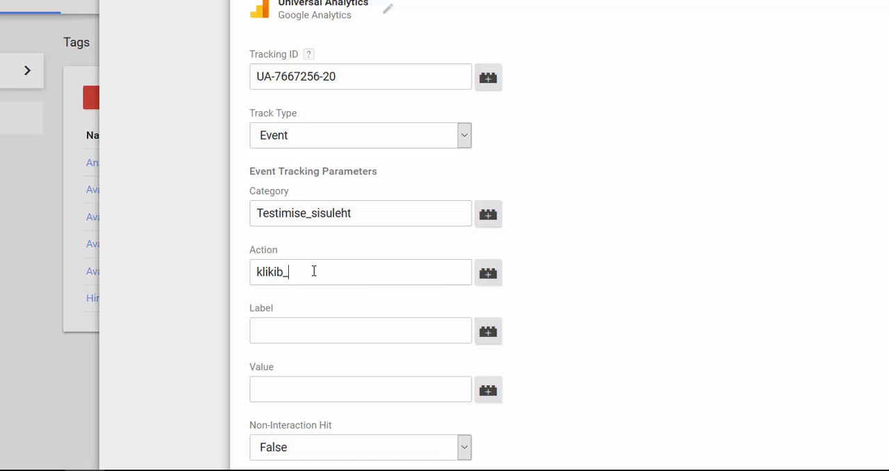
text(rohelist_nuppu)
Enter Testimise_roheline_nupp as the event label.
click(303, 335)
text(Testimi)
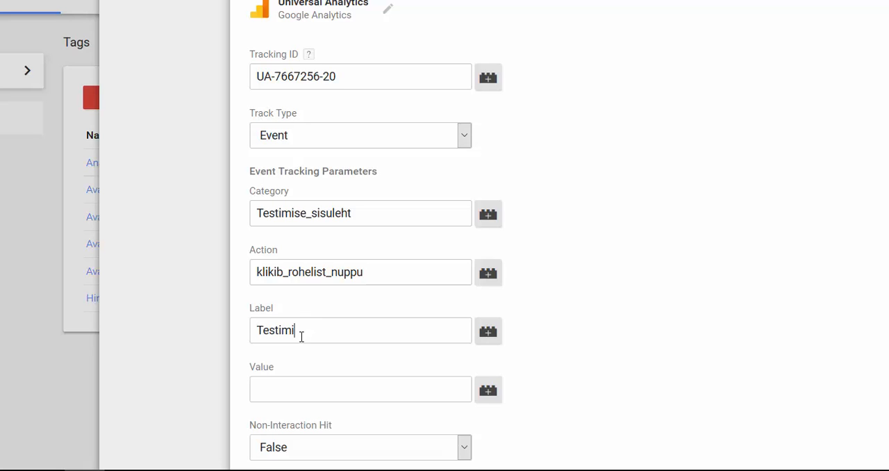
text(se_roheline_nupp)
Expand the tag's More Settings and Advanced Settings sections and review the available options, including tag firing options.
scroll(302, 336, down, 3)
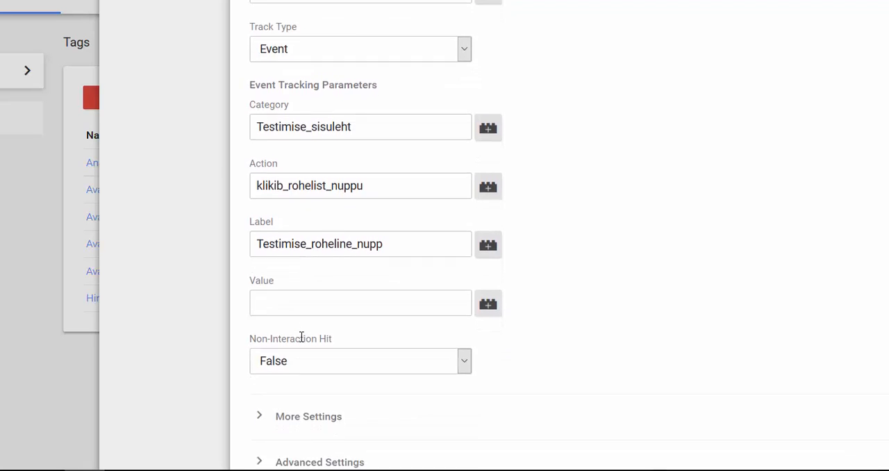
click(292, 301)
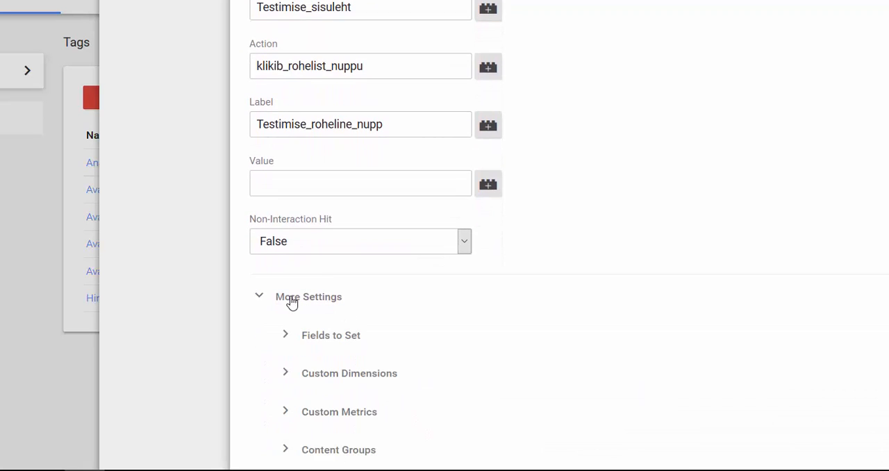
scroll(523, 305, down, 5)
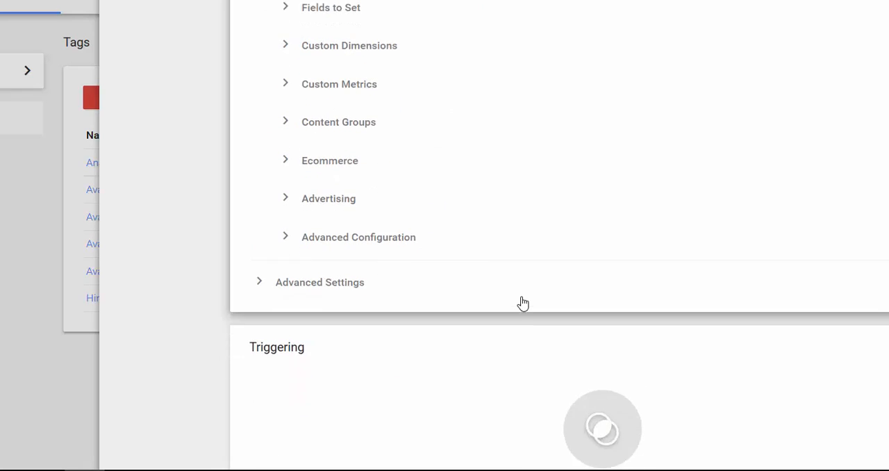
click(340, 240)
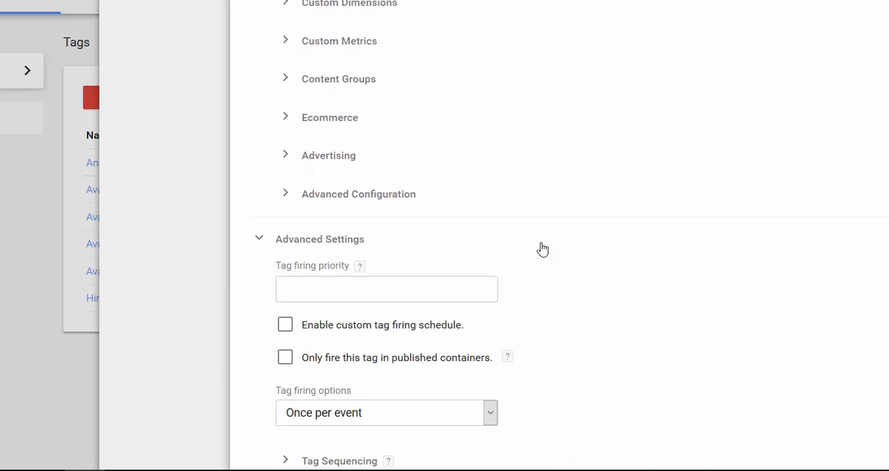
scroll(665, 270, down, 3)
scroll(665, 270, down, 1)
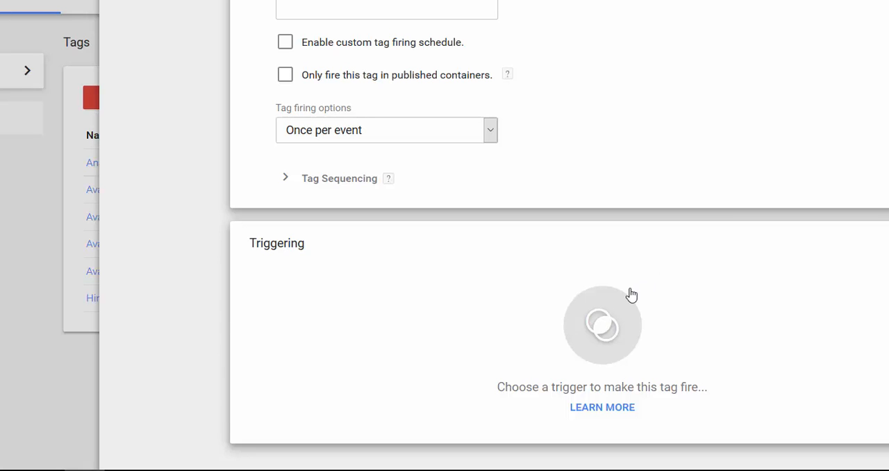
Assign the Roheline_nupp_Testimiseks trigger to the Testimise_roheline_nupp tag and save the tag.
click(600, 332)
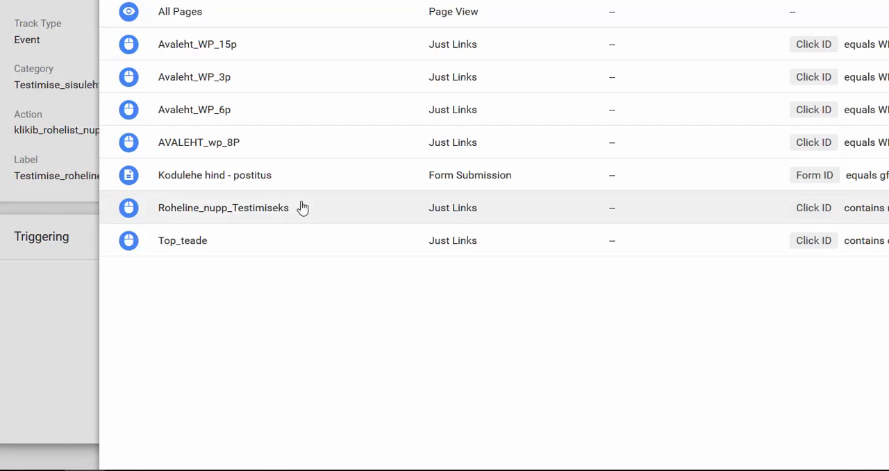
click(221, 208)
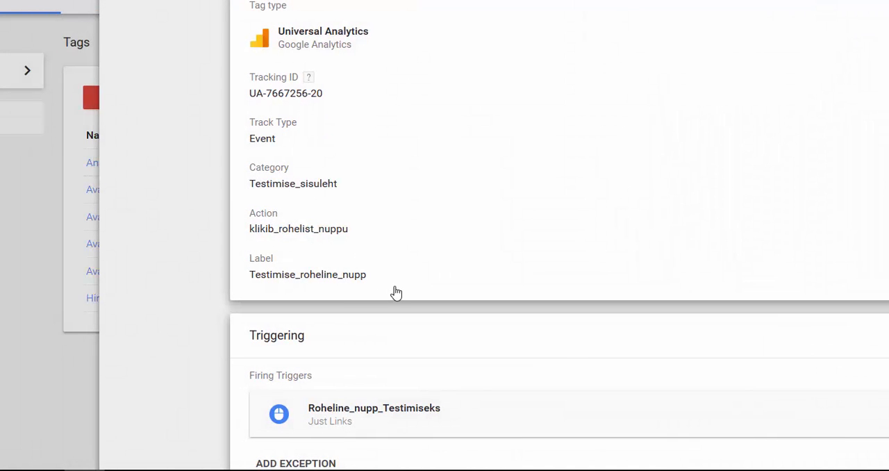
scroll(395, 293, down, 1)
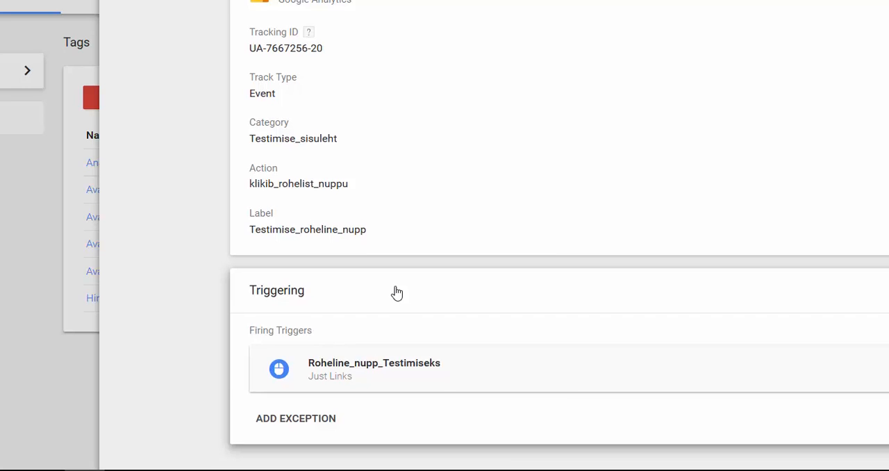
scroll(393, 292, up, 2)
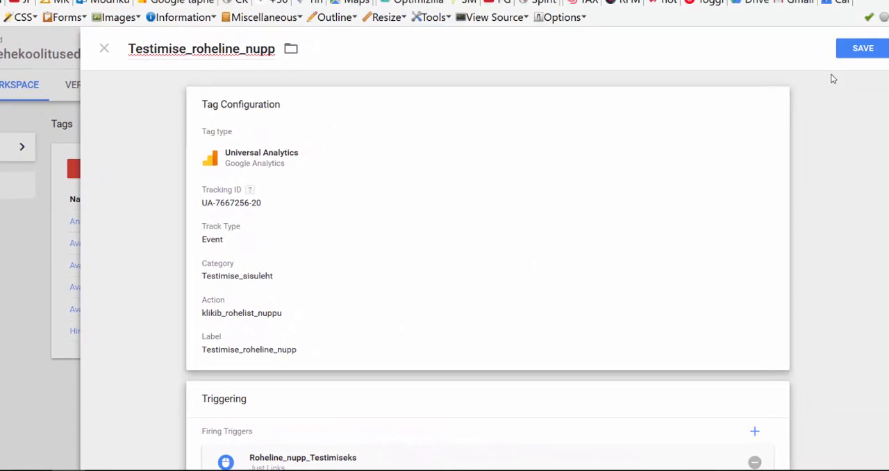
click(856, 45)
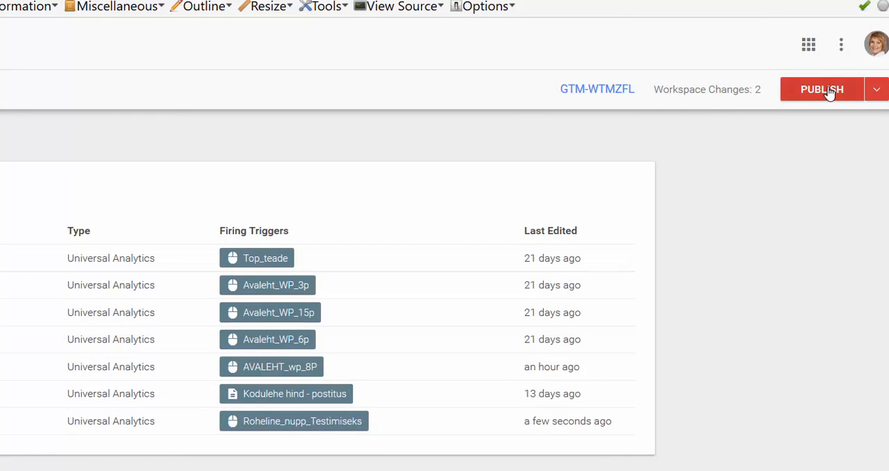
Publish the workspace changes to the Live environment as a version with the name Test and the description Test.
click(826, 91)
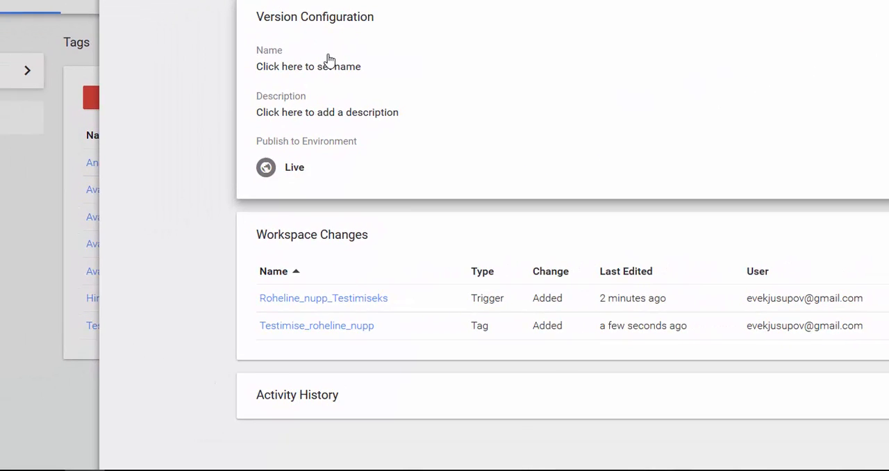
click(329, 64)
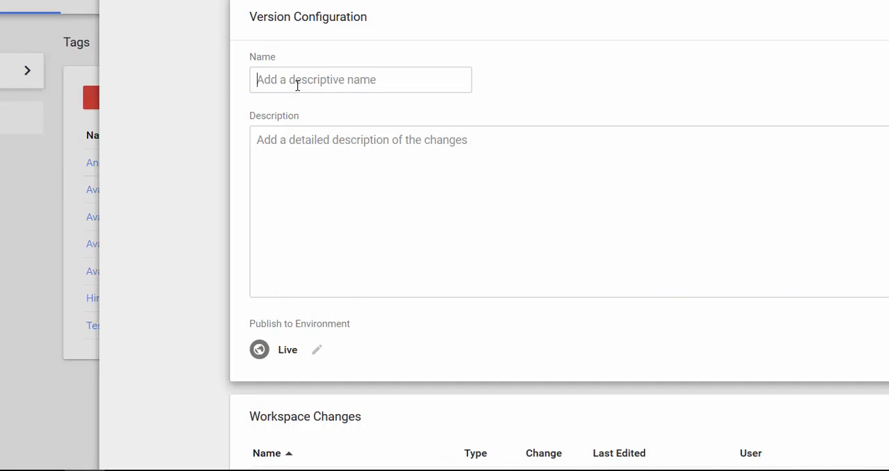
text(Test)
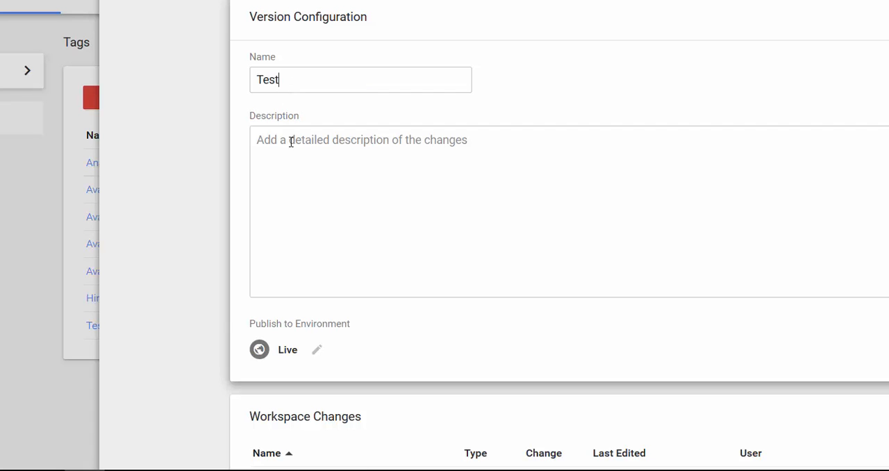
click(282, 142)
text(Test)
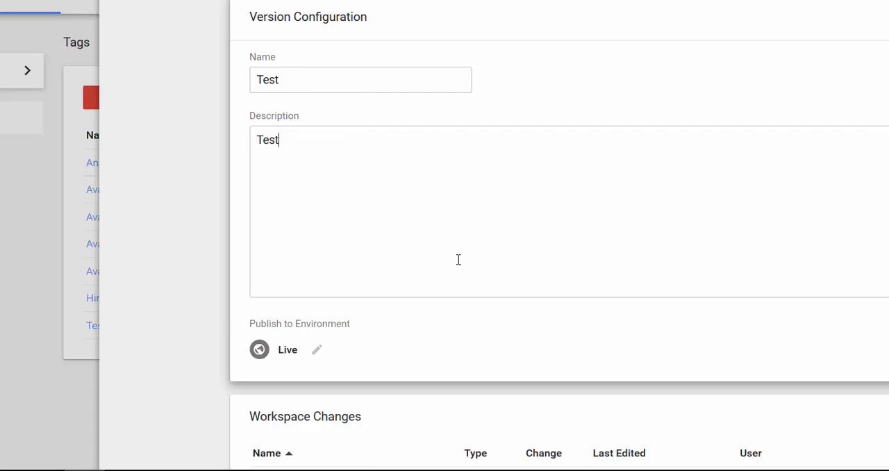
scroll(460, 260, down, 3)
scroll(460, 262, up, 3)
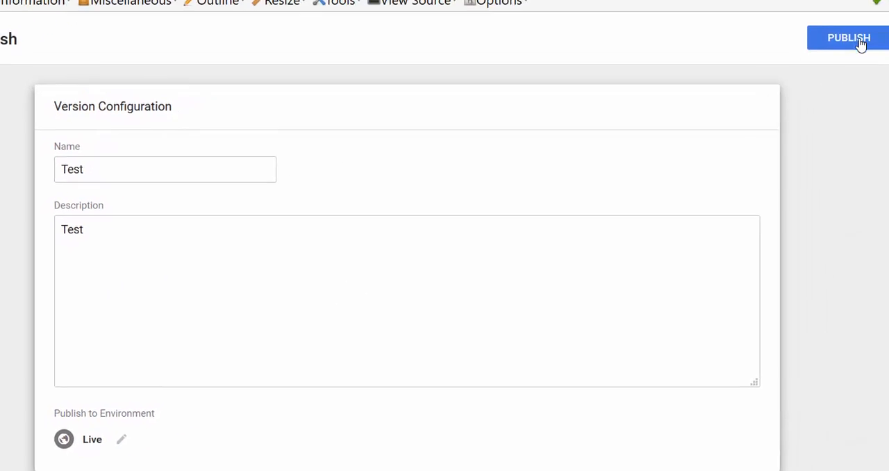
click(858, 39)
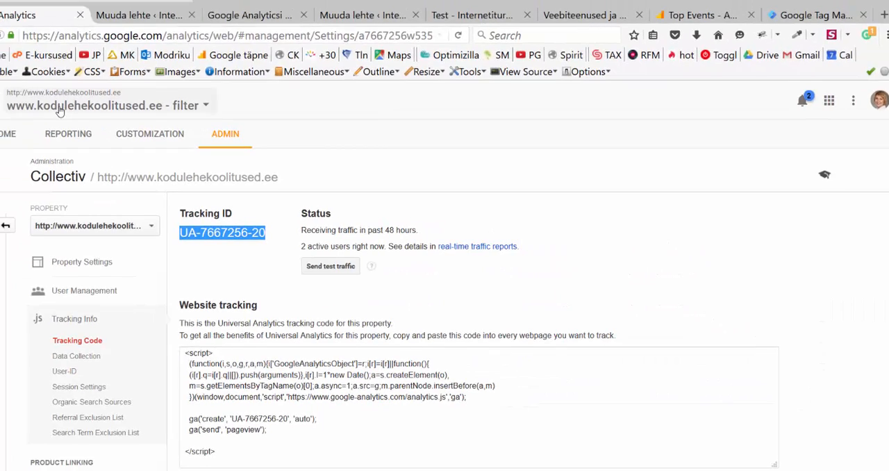
Switch to Google Analytics' Real-Time Events report and check it after activating the green Võta ühendust button on the test page.
click(62, 135)
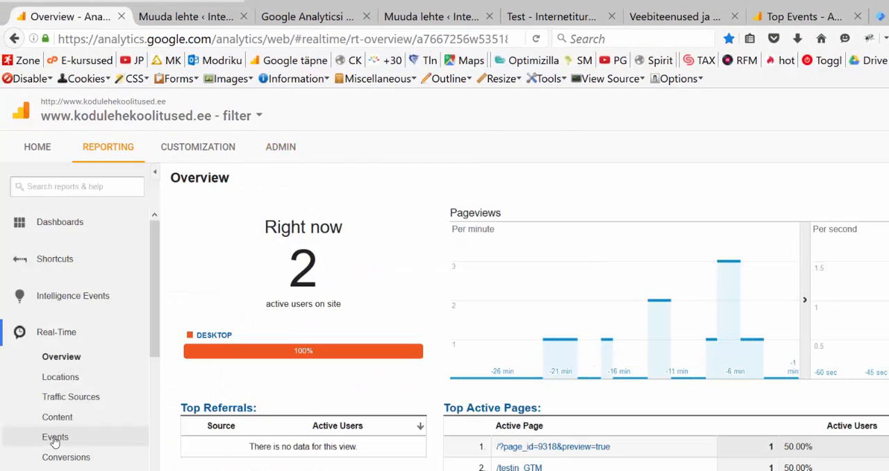
click(55, 439)
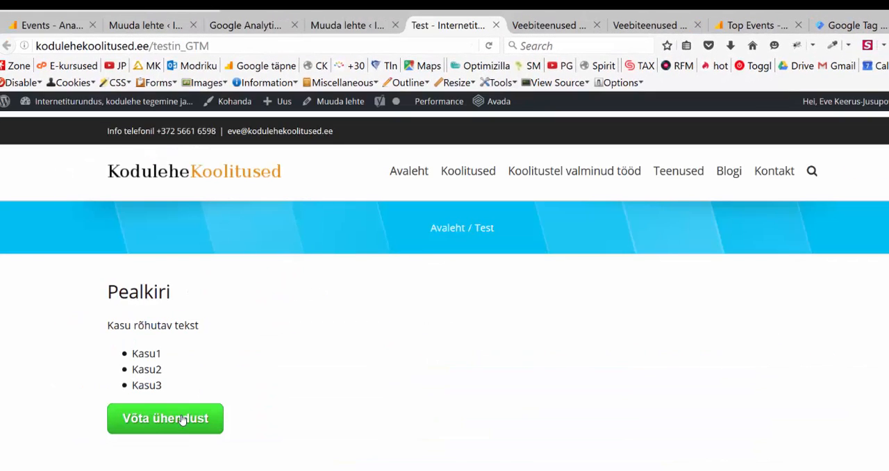
click(181, 423)
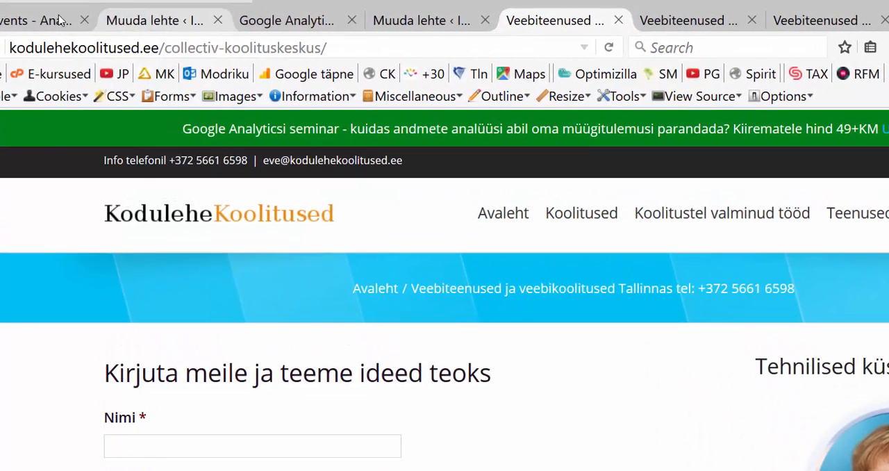
click(48, 21)
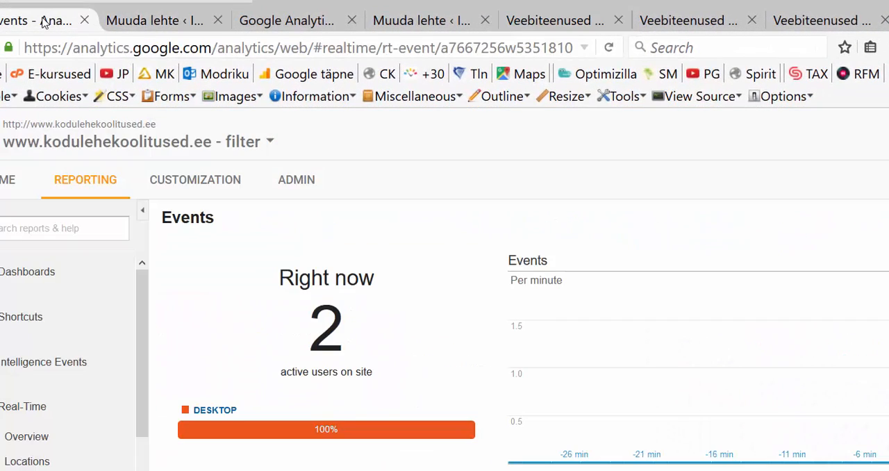